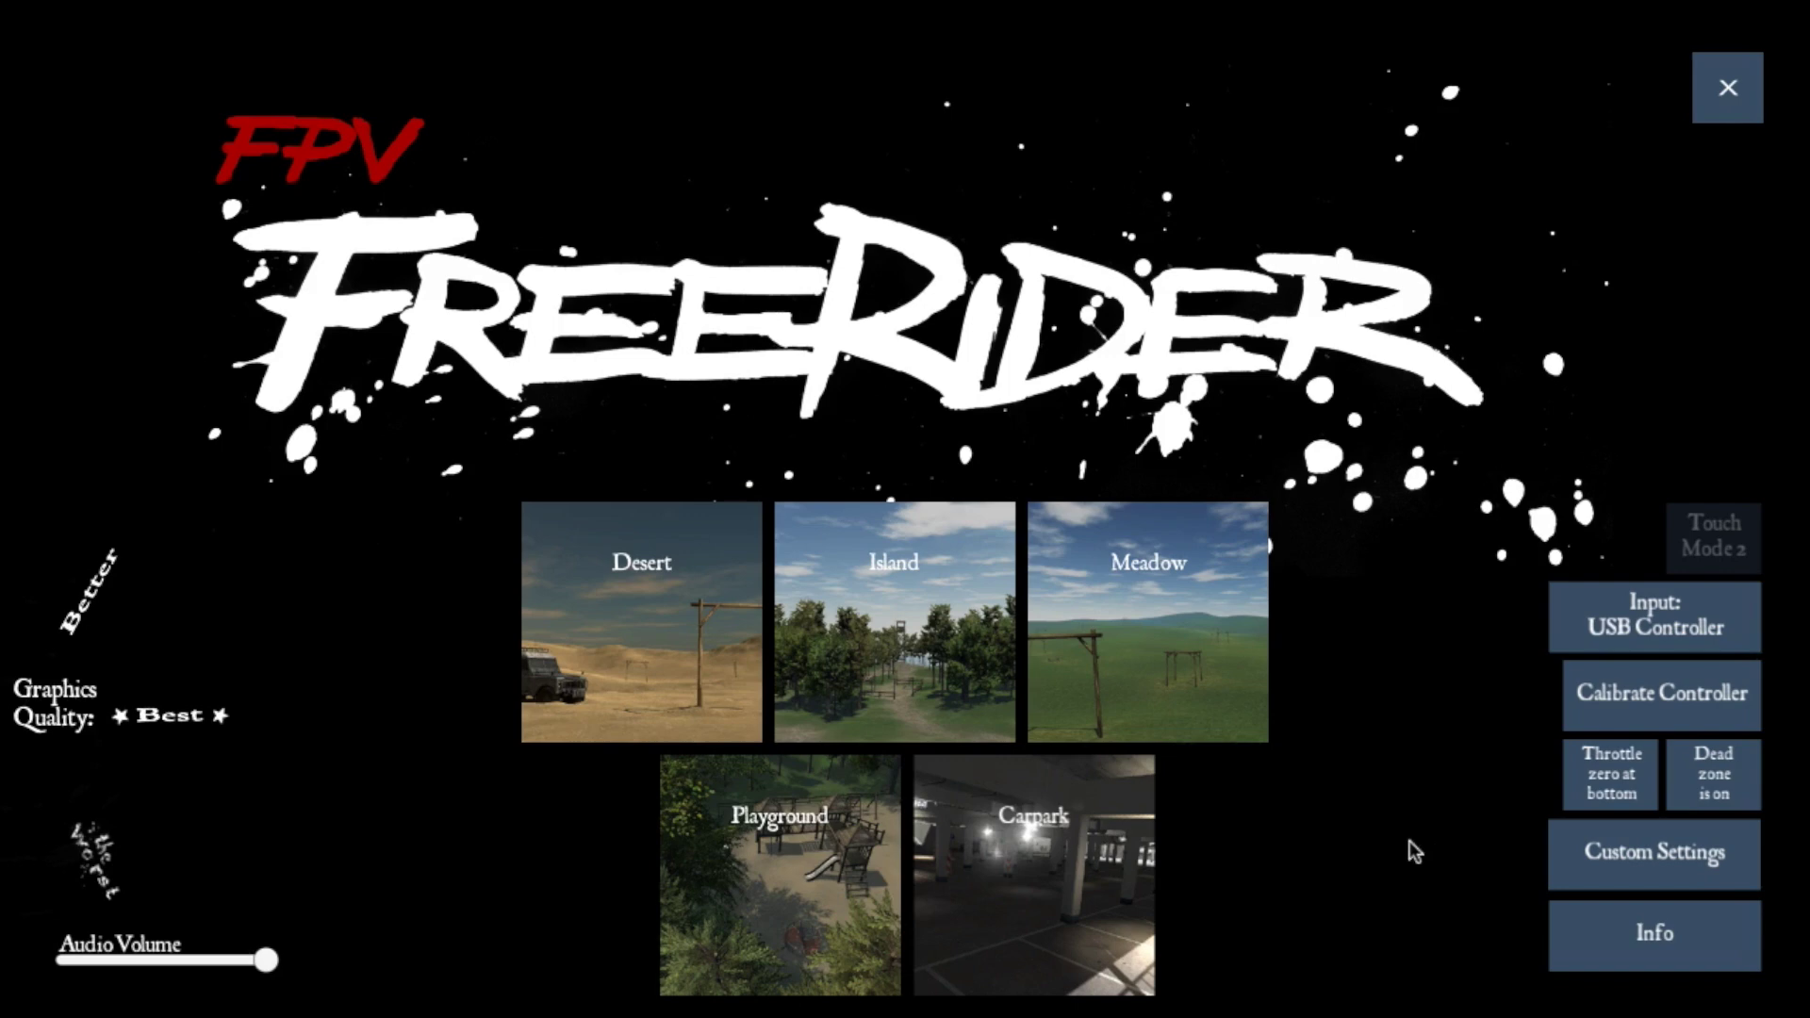
Open the stick calibration screen, back out to the main menu, and quit FPV Freerider
click(1648, 693)
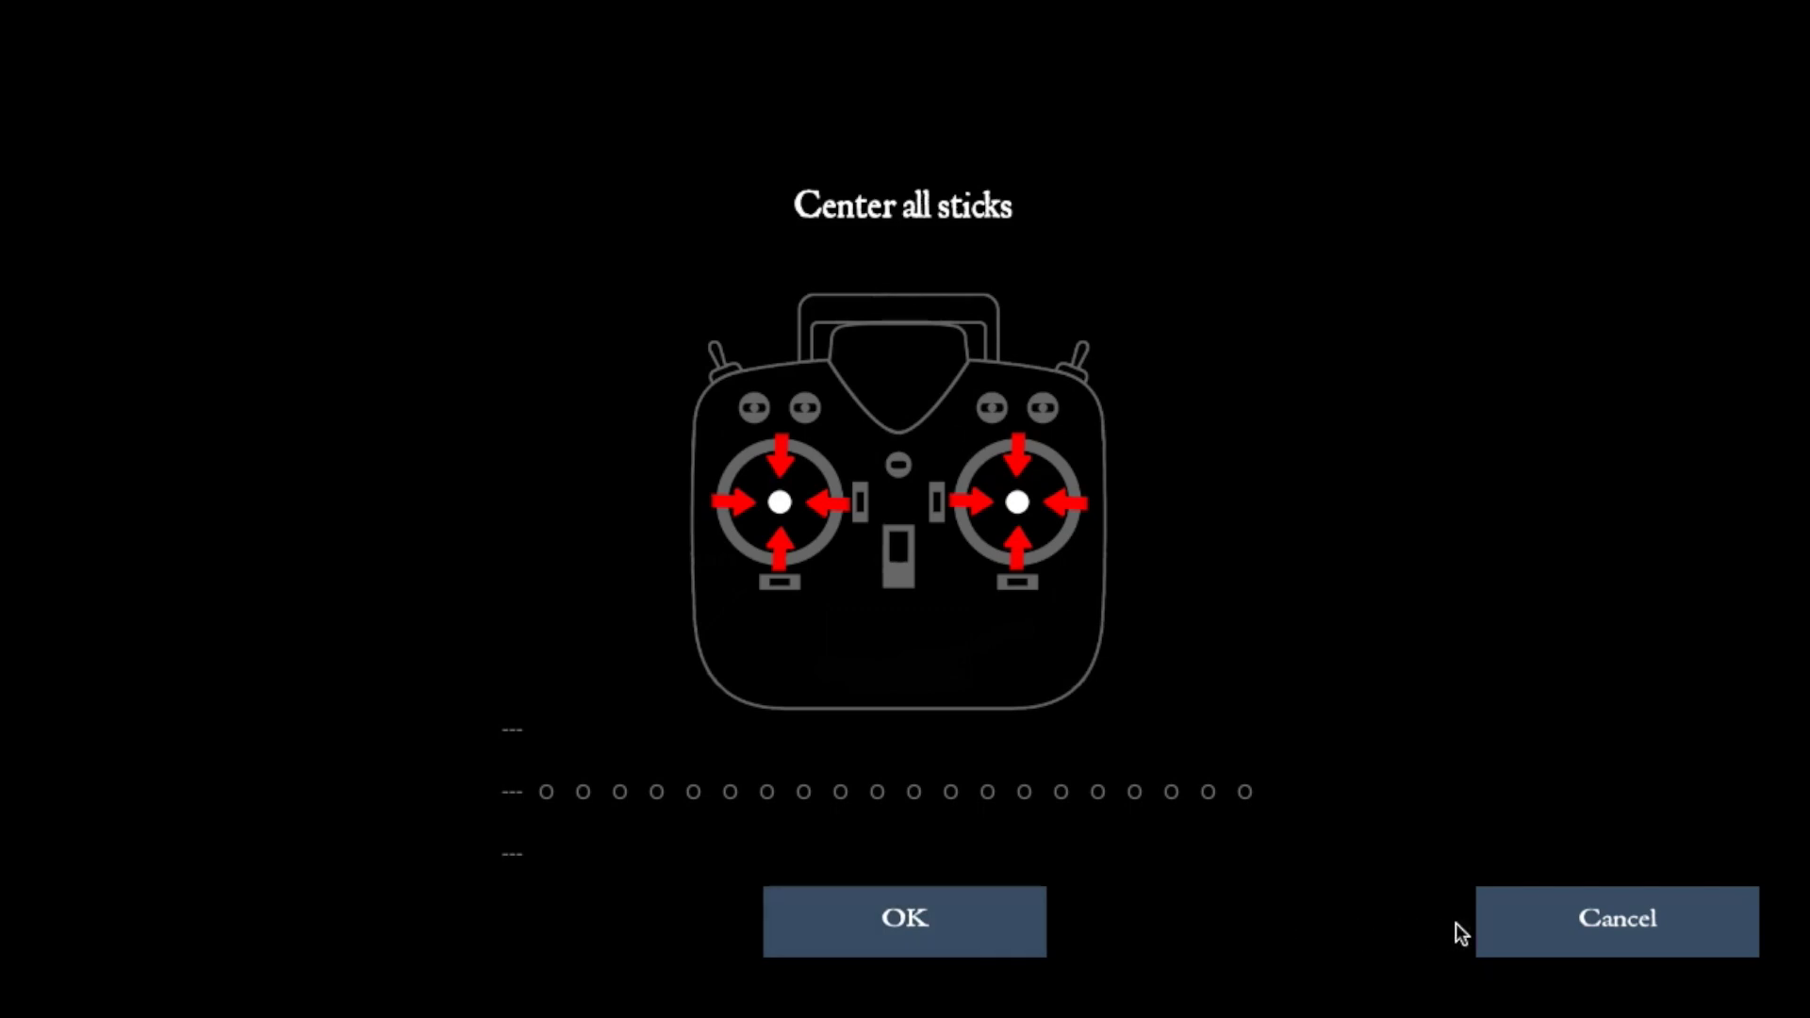
click(1590, 919)
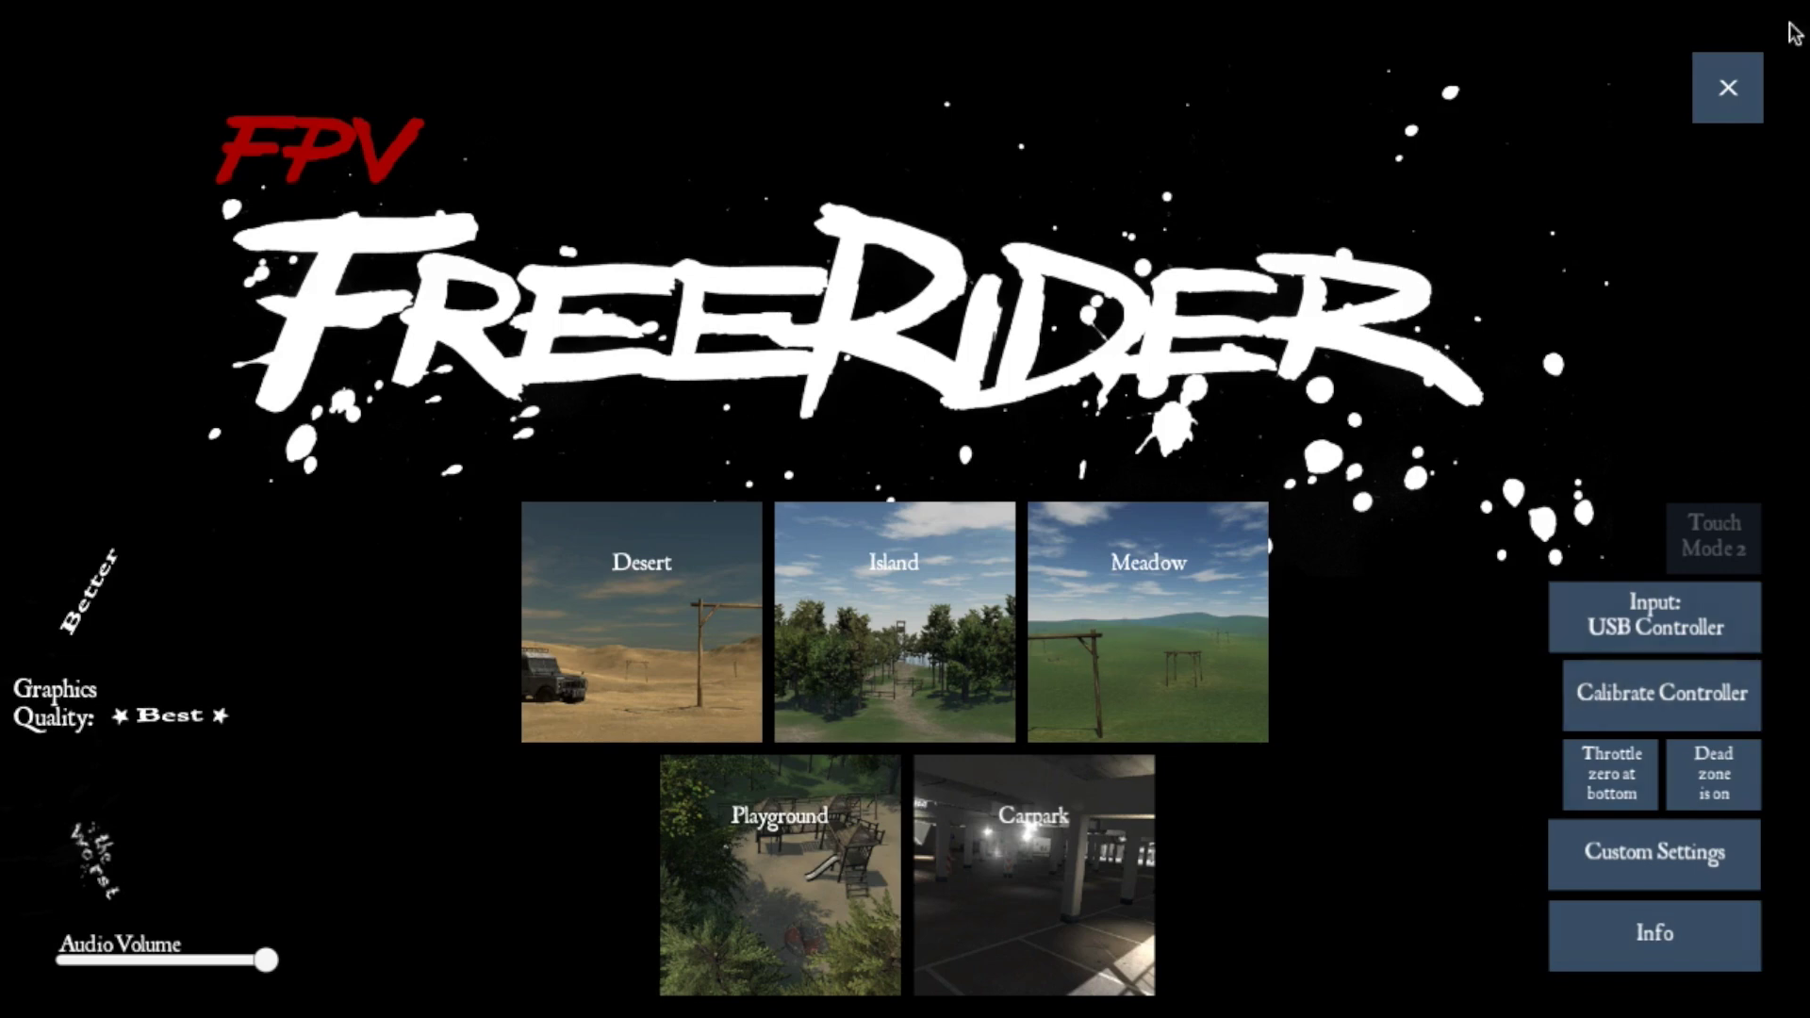
click(1730, 100)
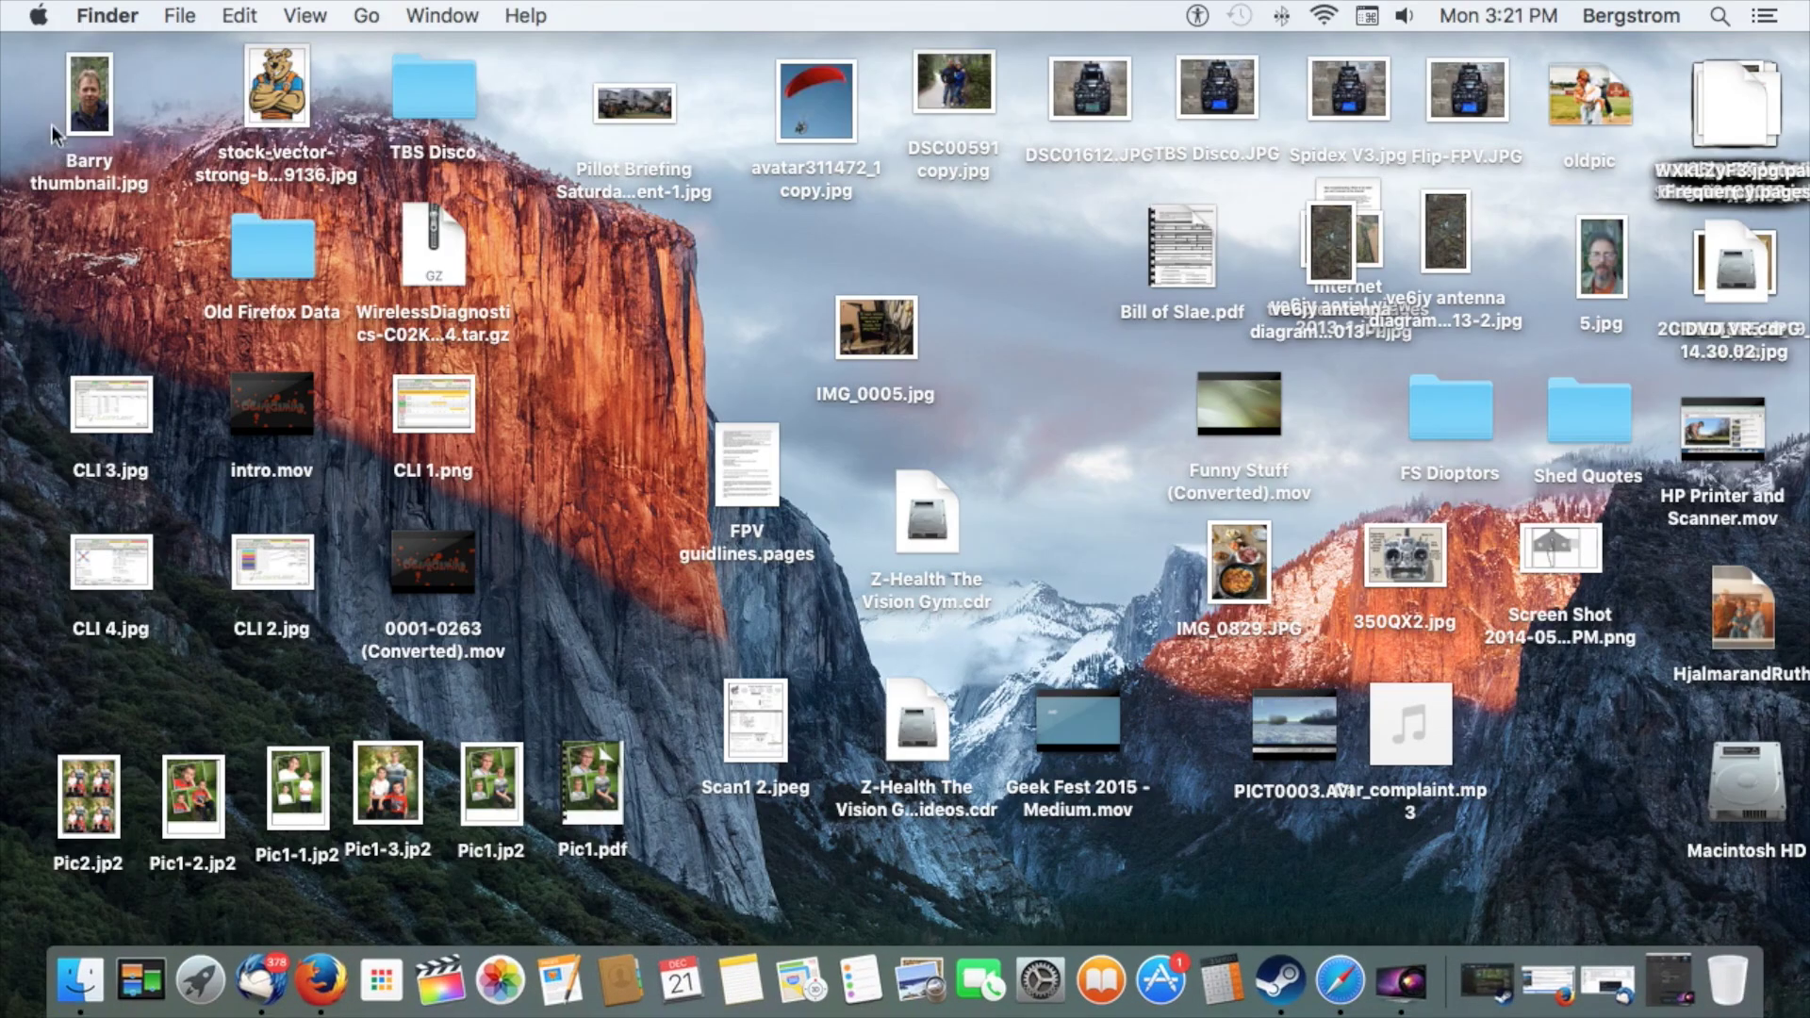
In the System Report's USB section, select the FrSky Taranis Joystick on the USB 3.0 Bus
click(38, 17)
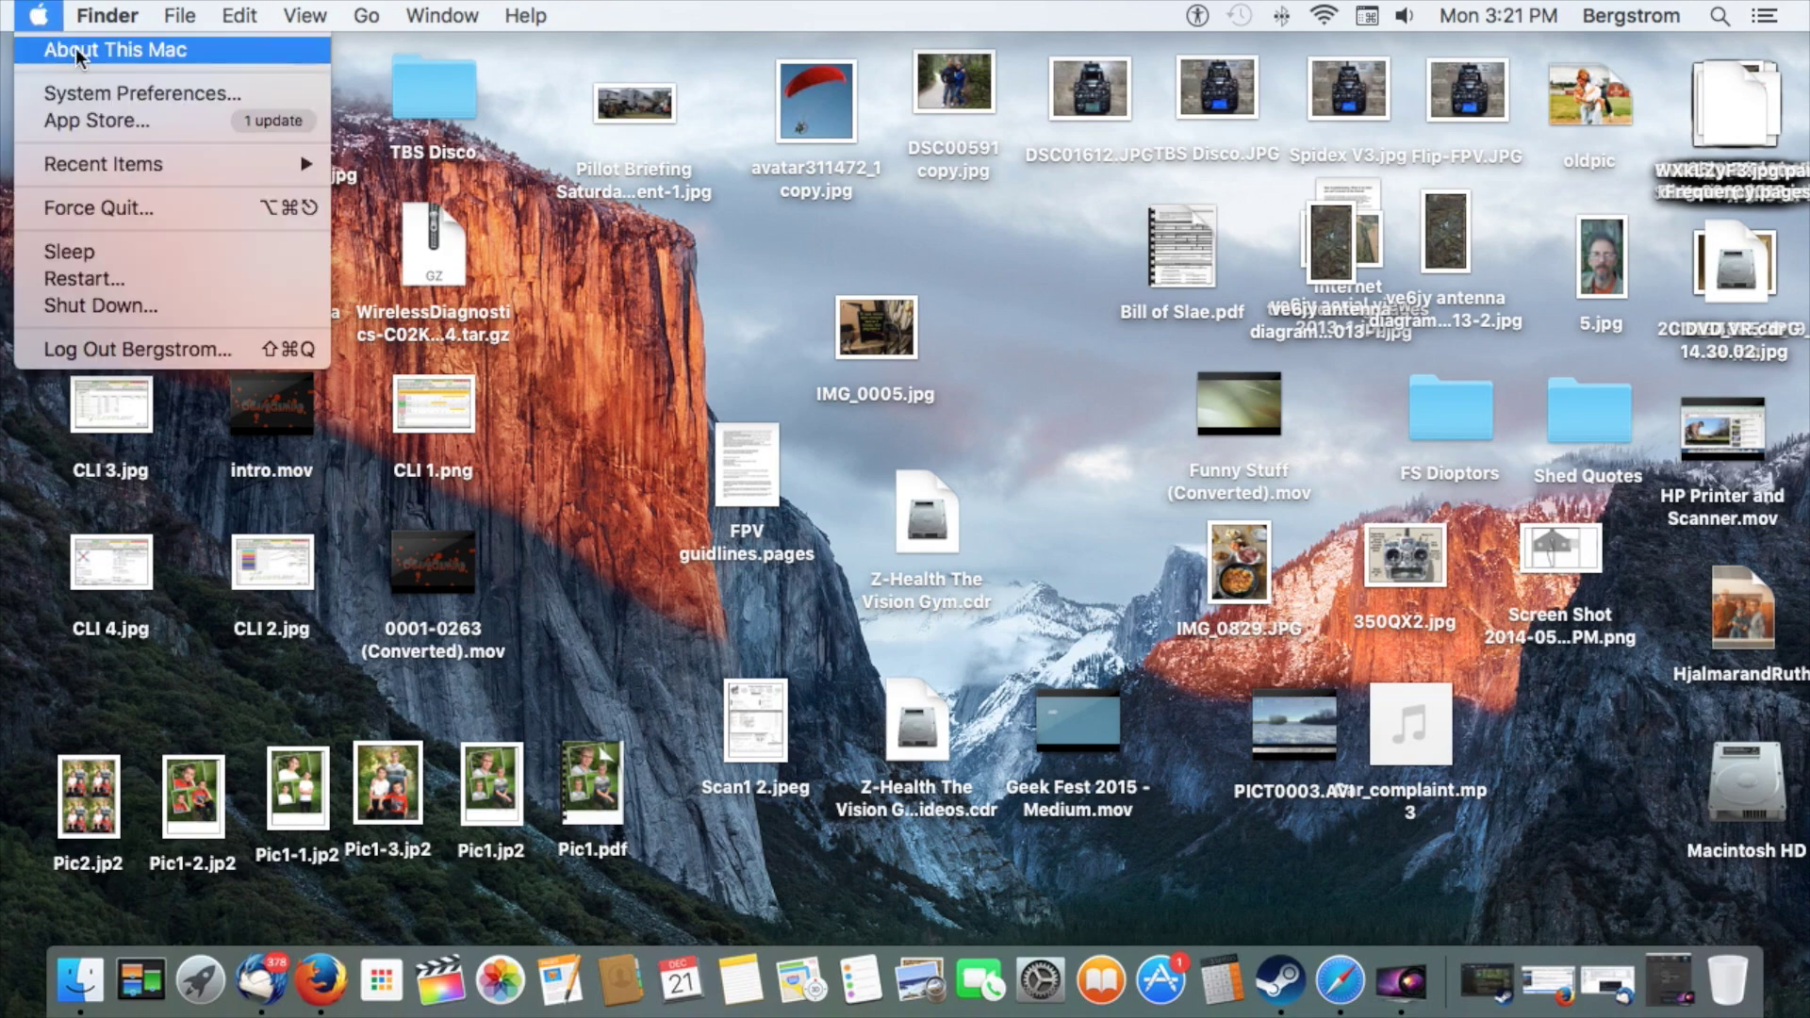
click(105, 49)
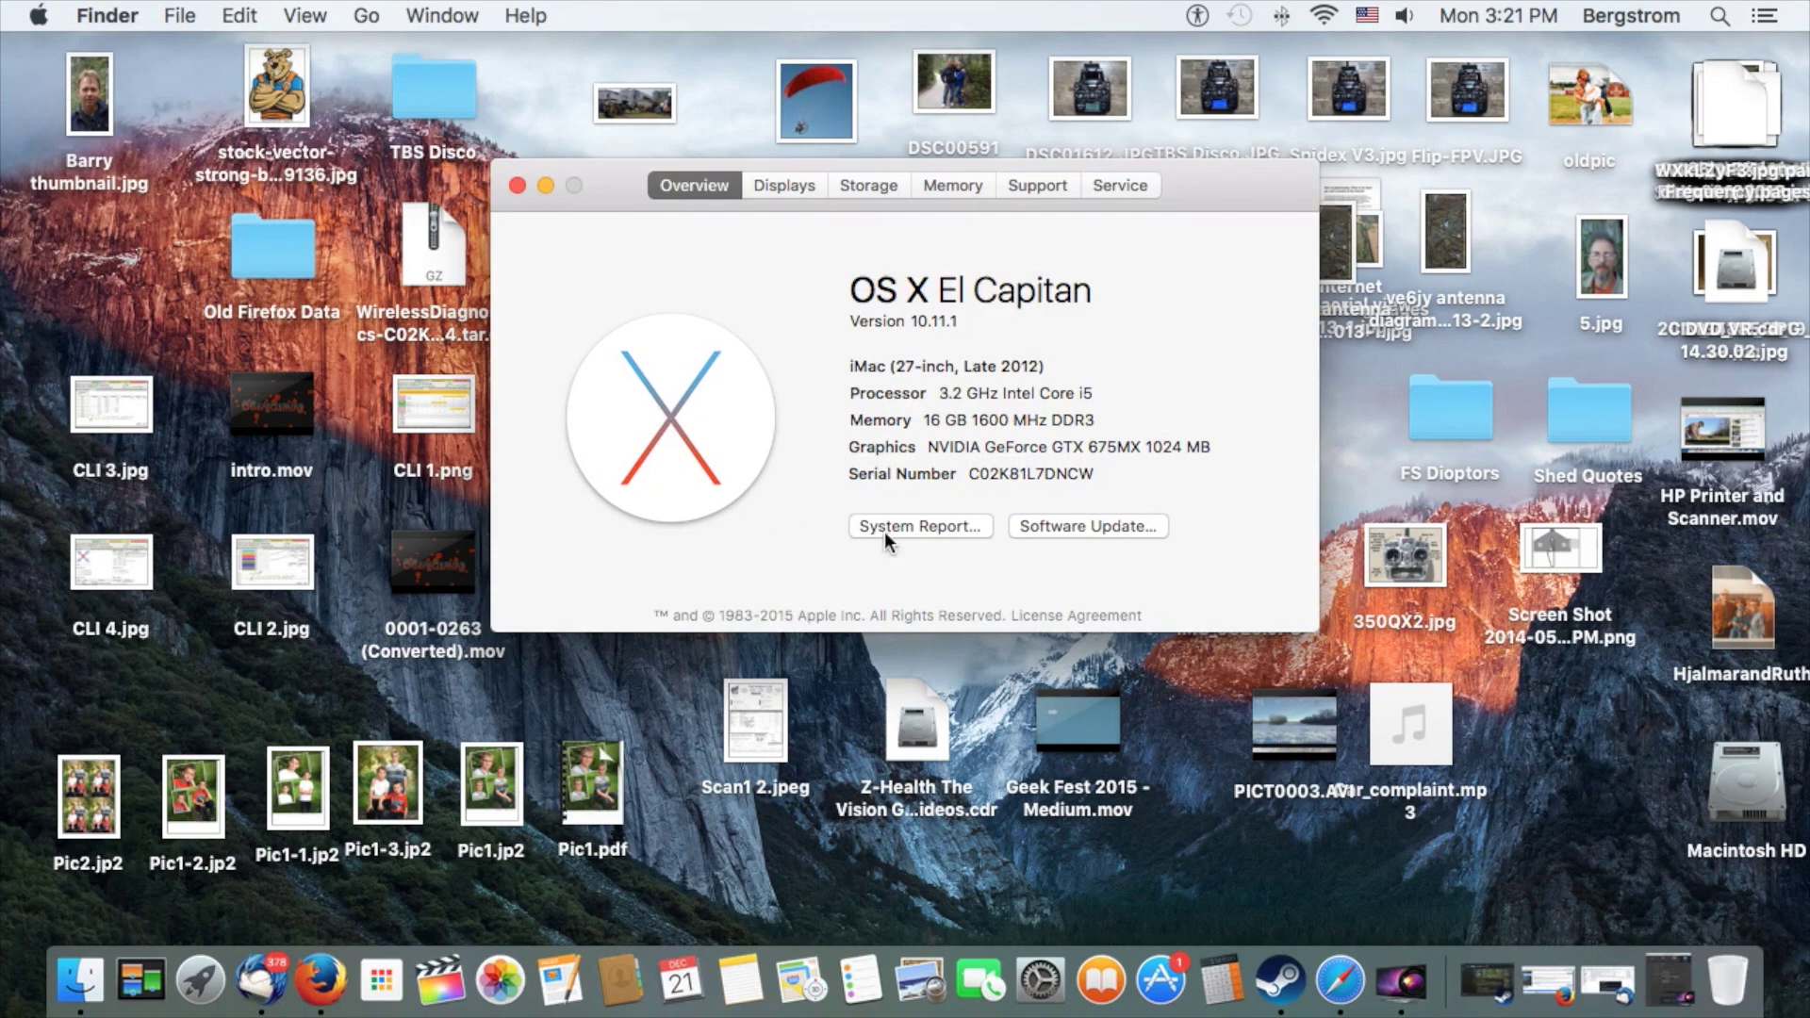
click(920, 526)
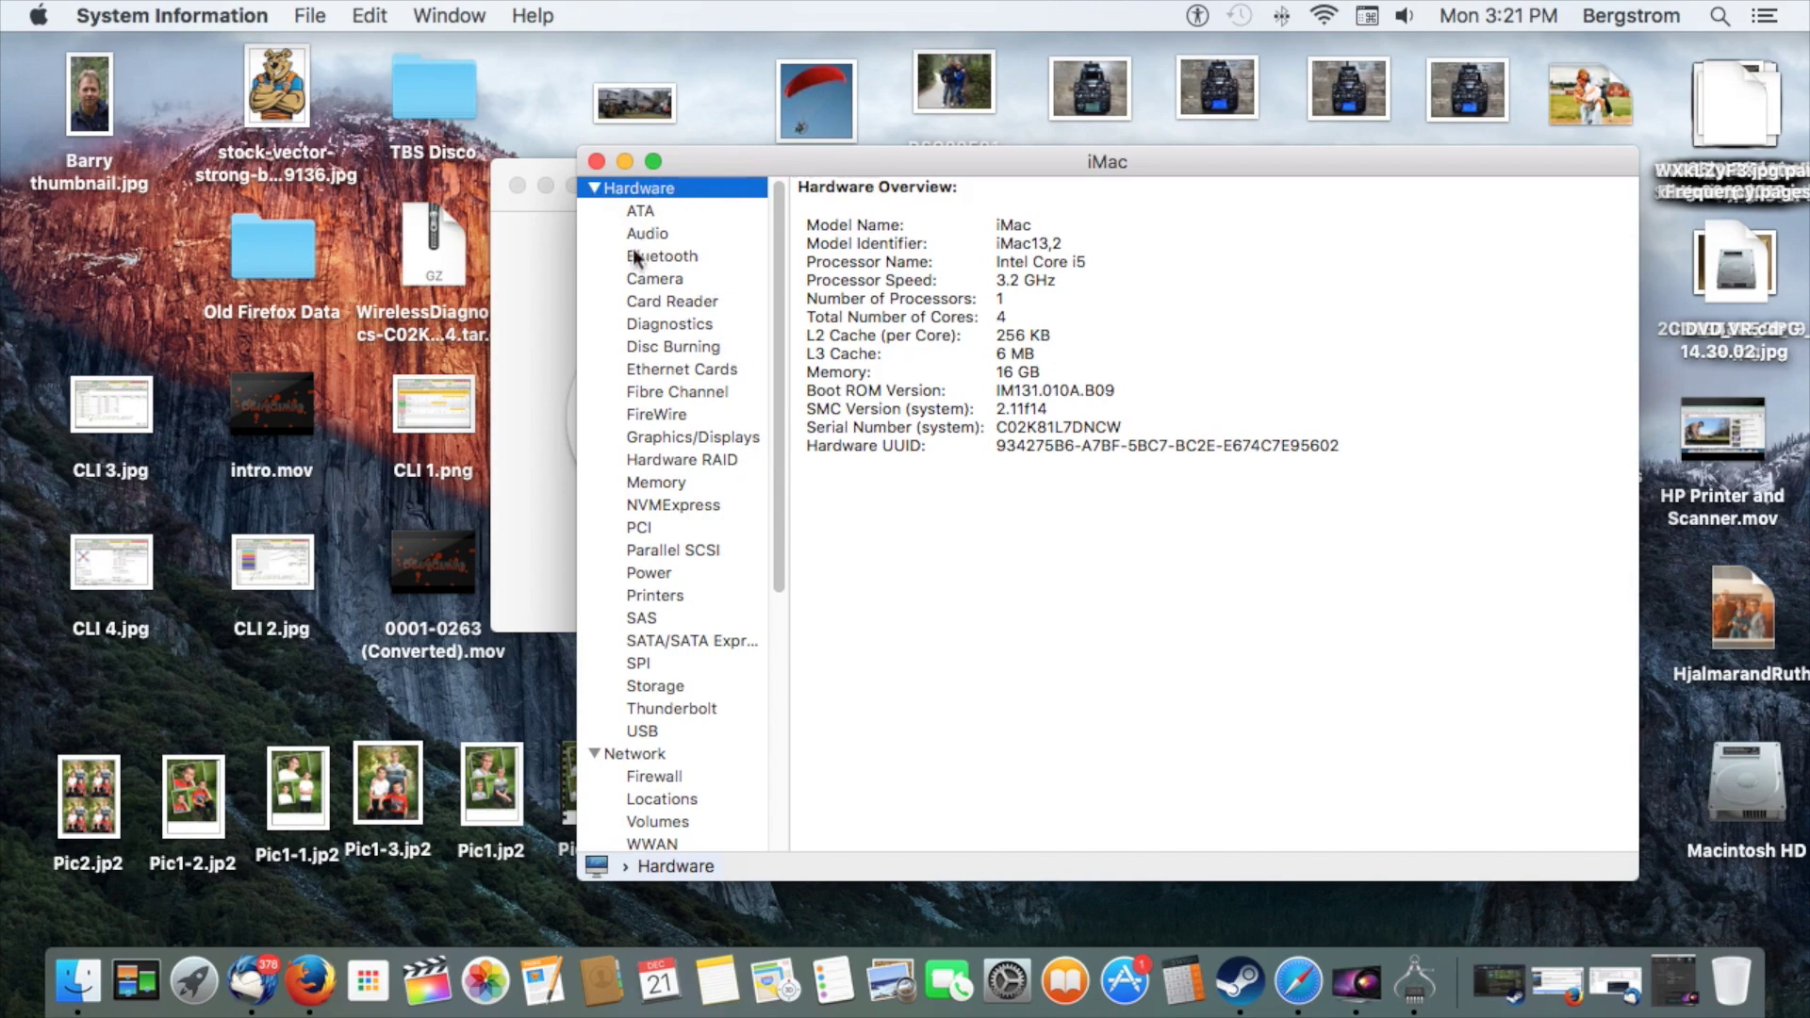
click(643, 732)
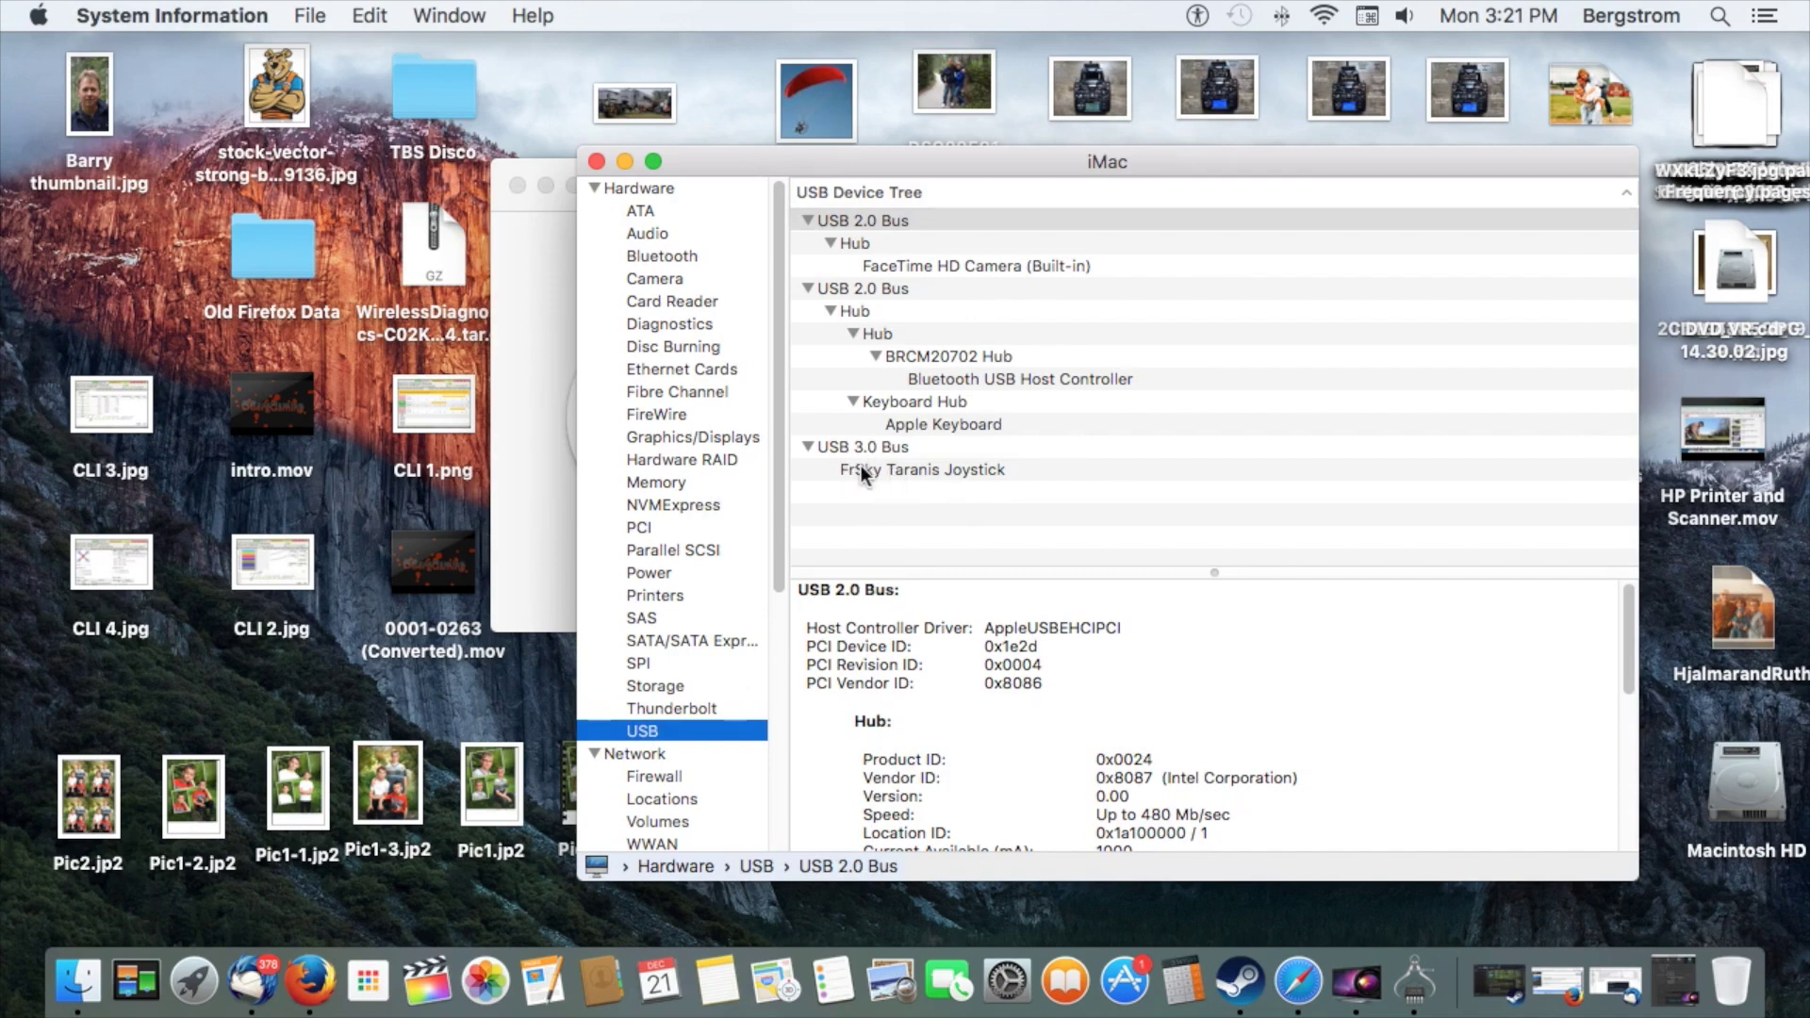
click(924, 469)
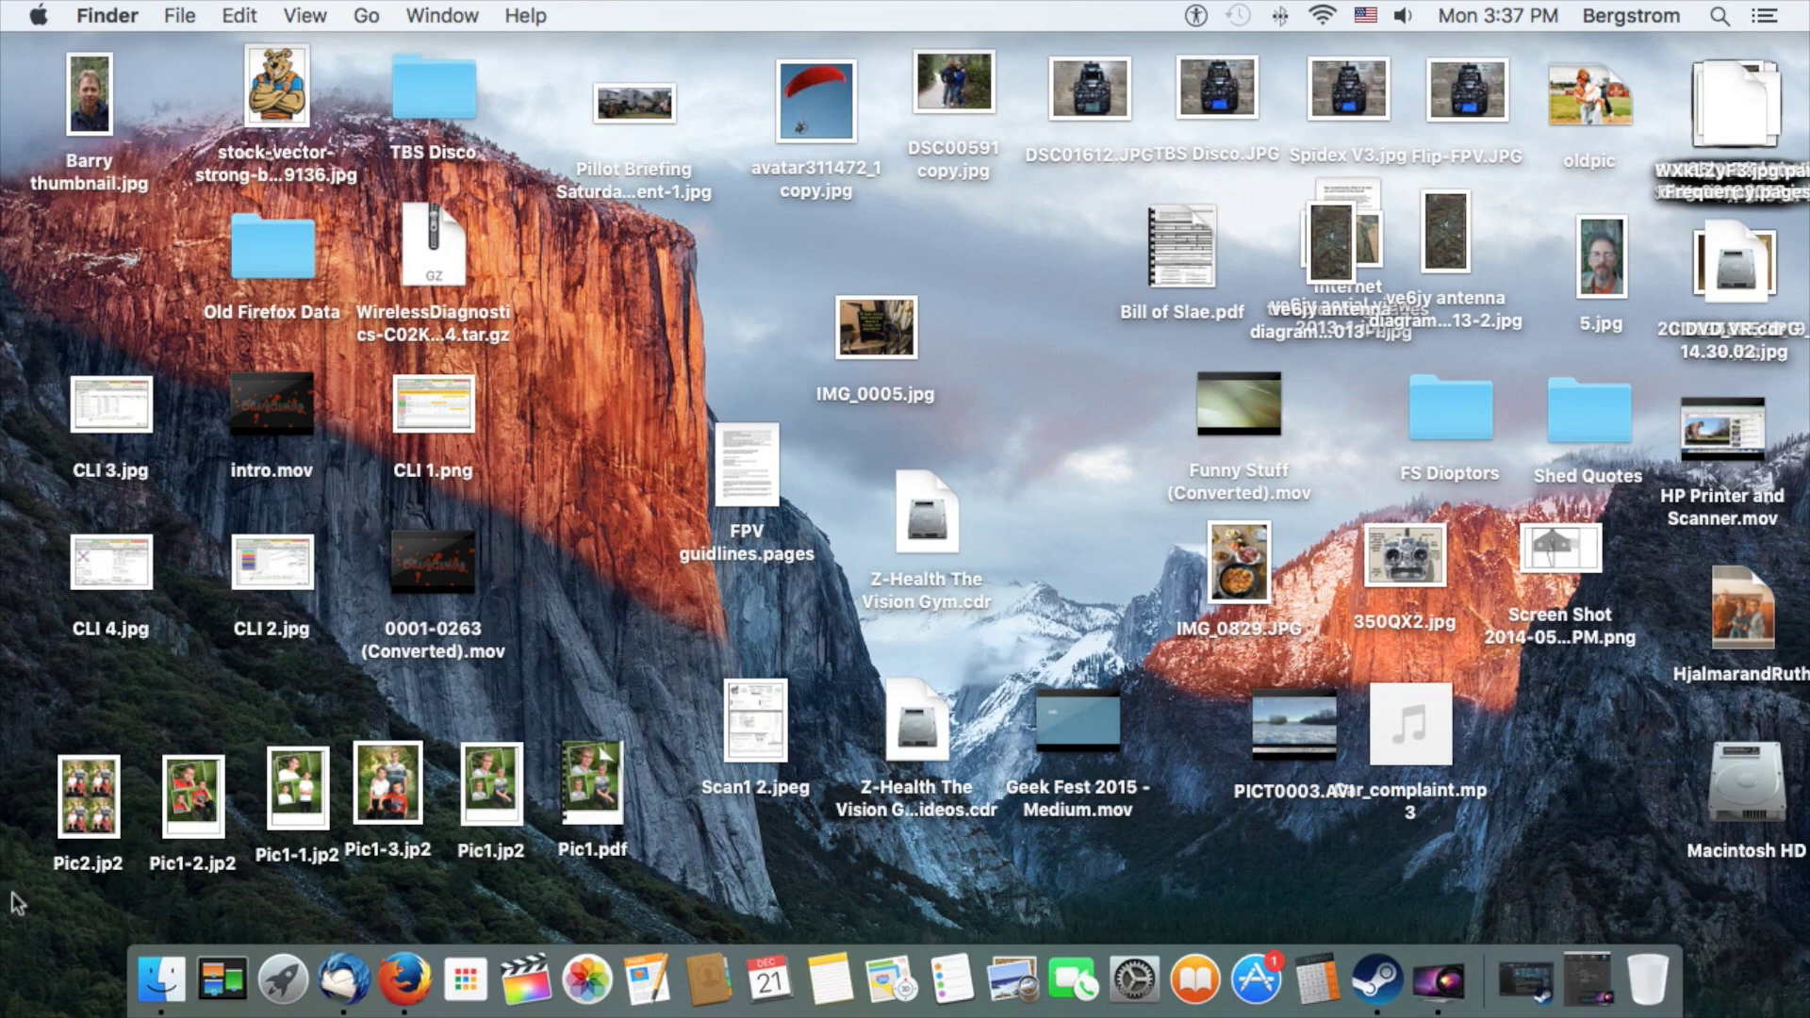
Open the hidden user Library in a Finder list view and enter its Preferences folder
click(155, 971)
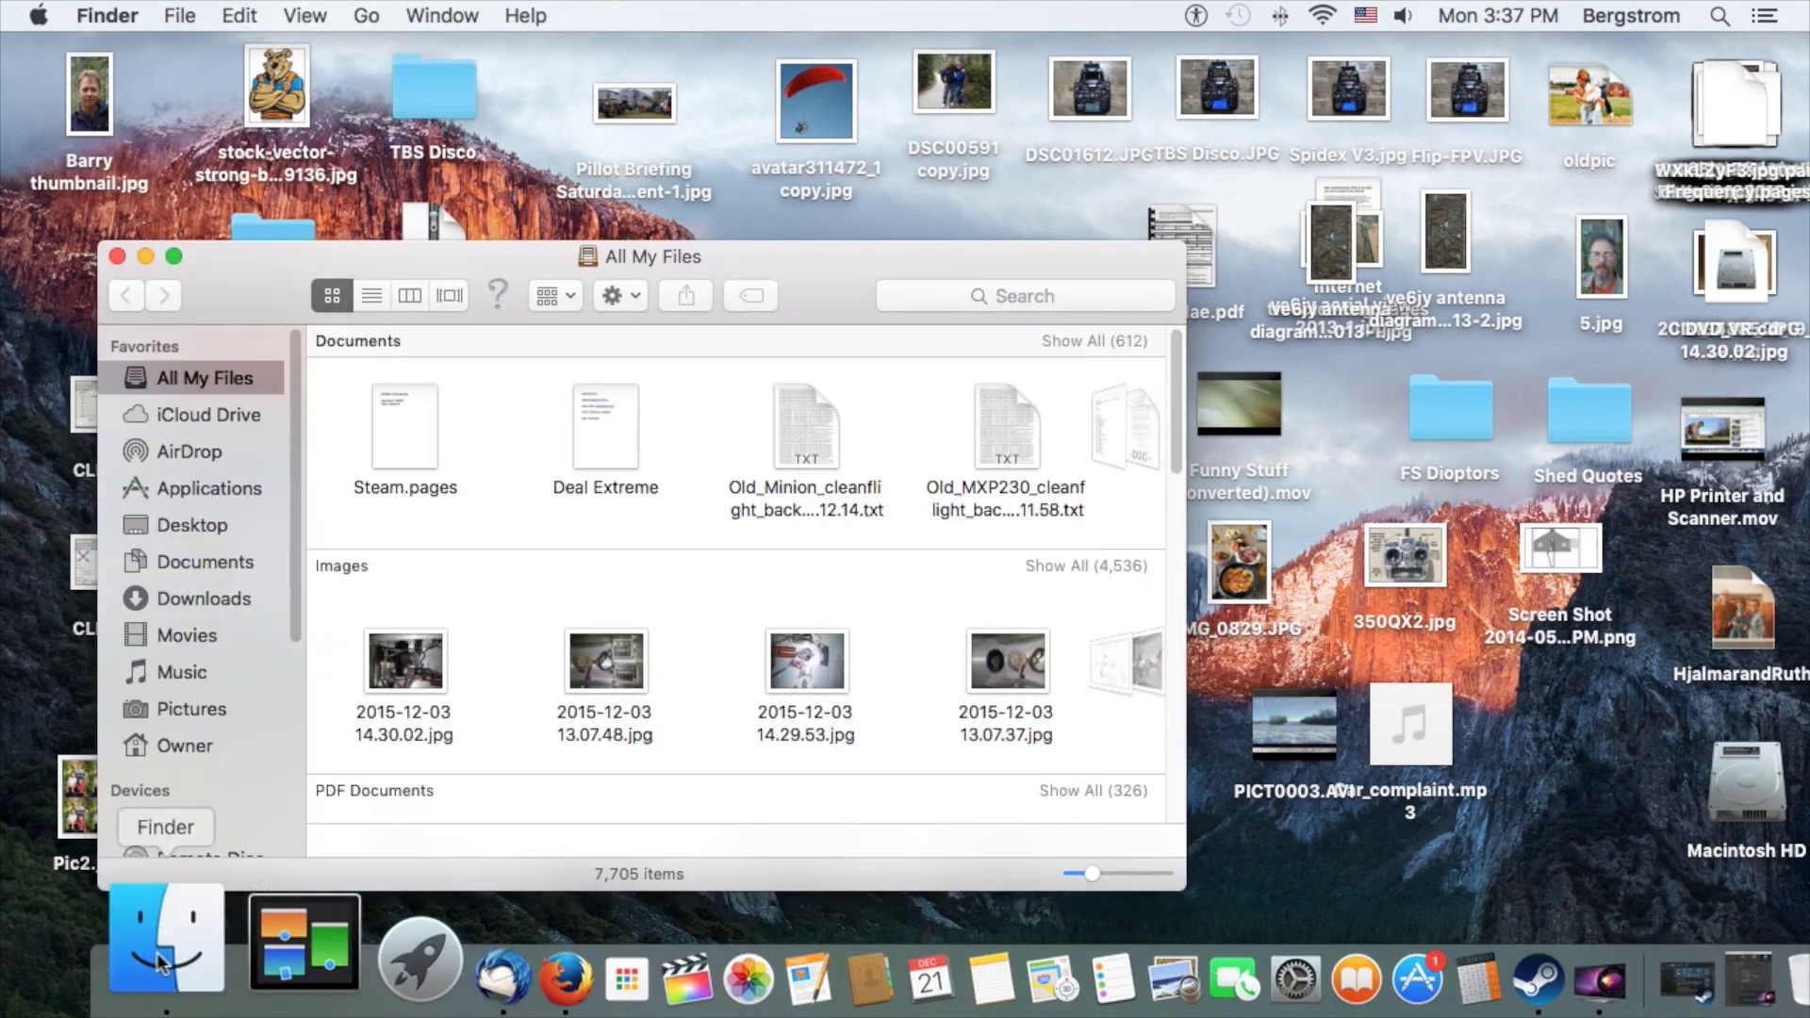
click(366, 16)
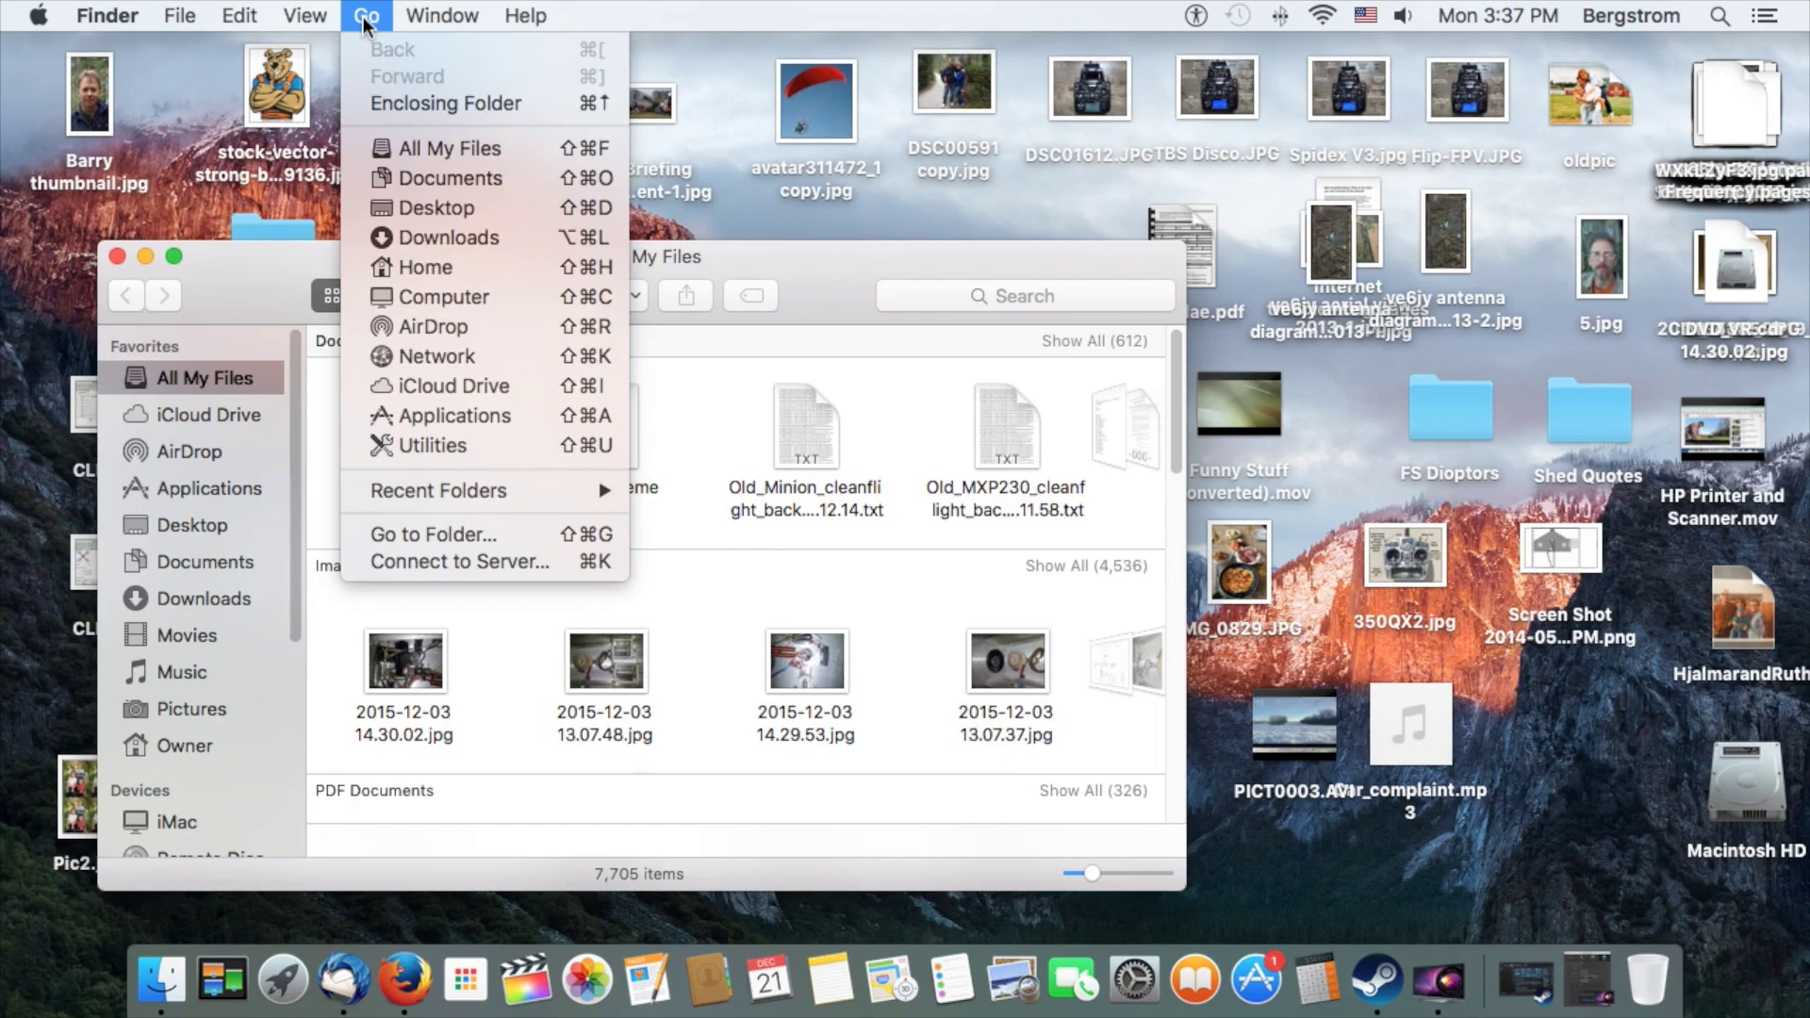
key(alt)
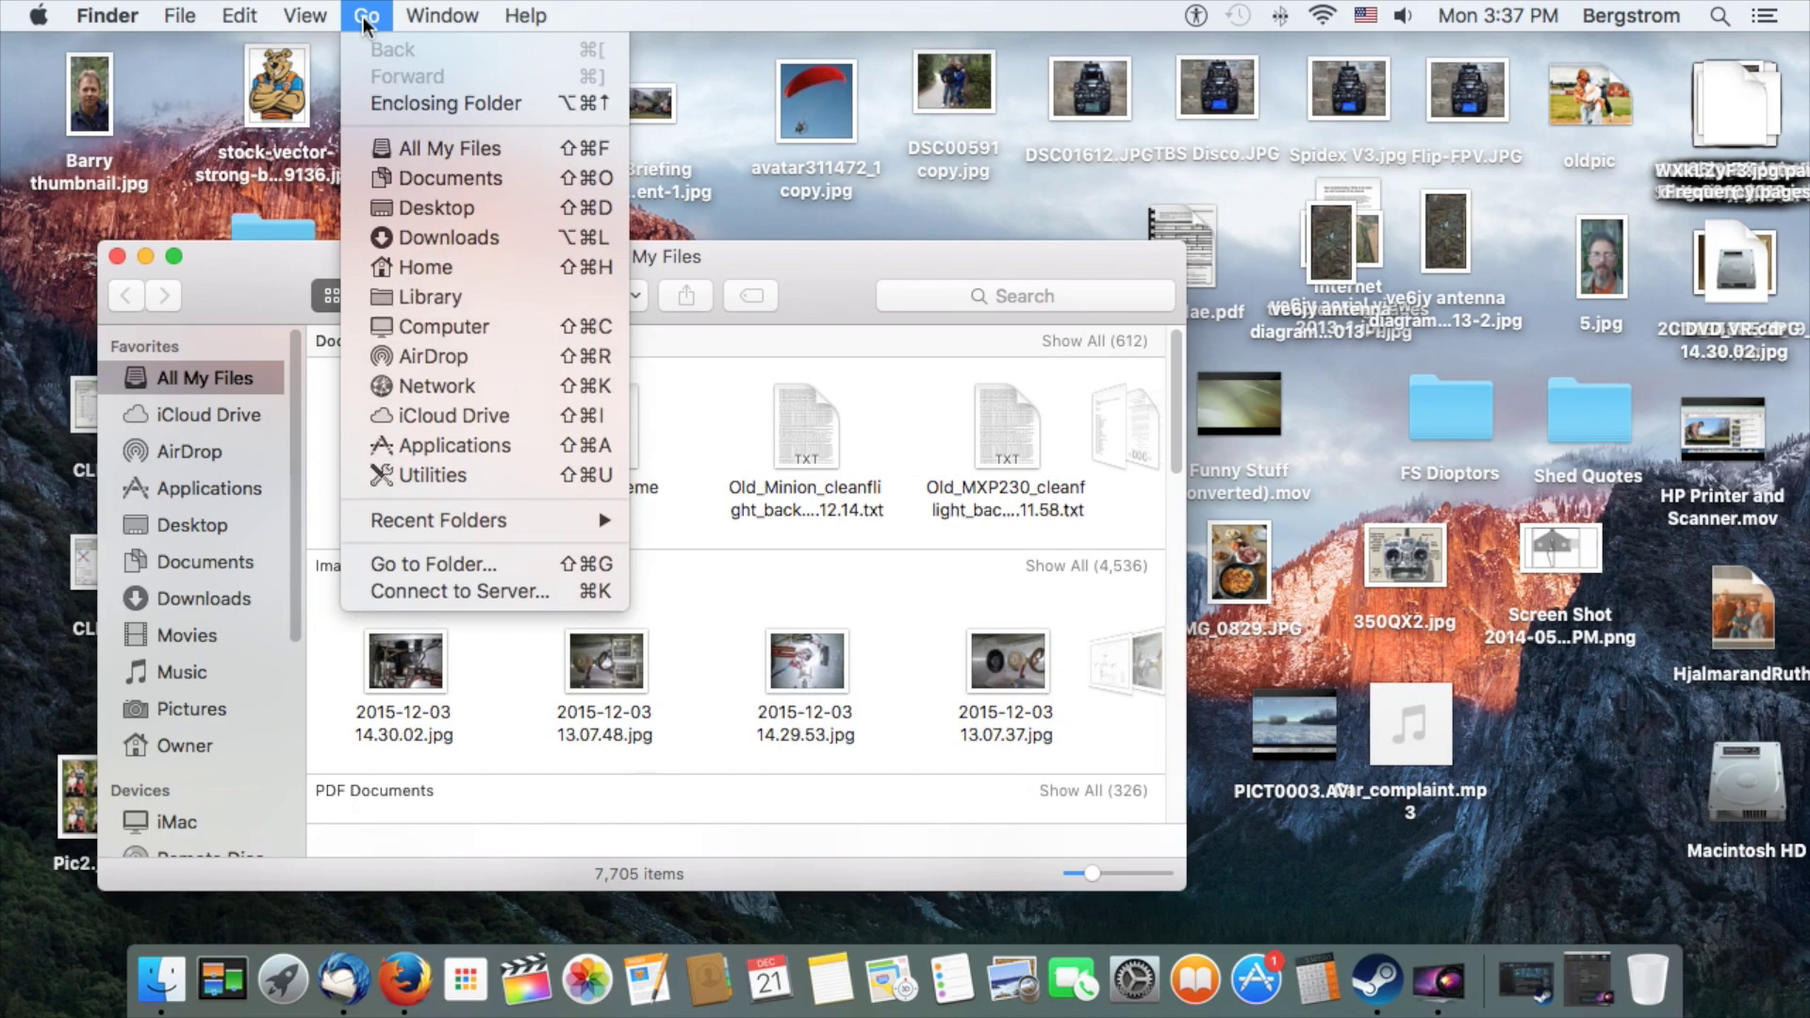
click(430, 296)
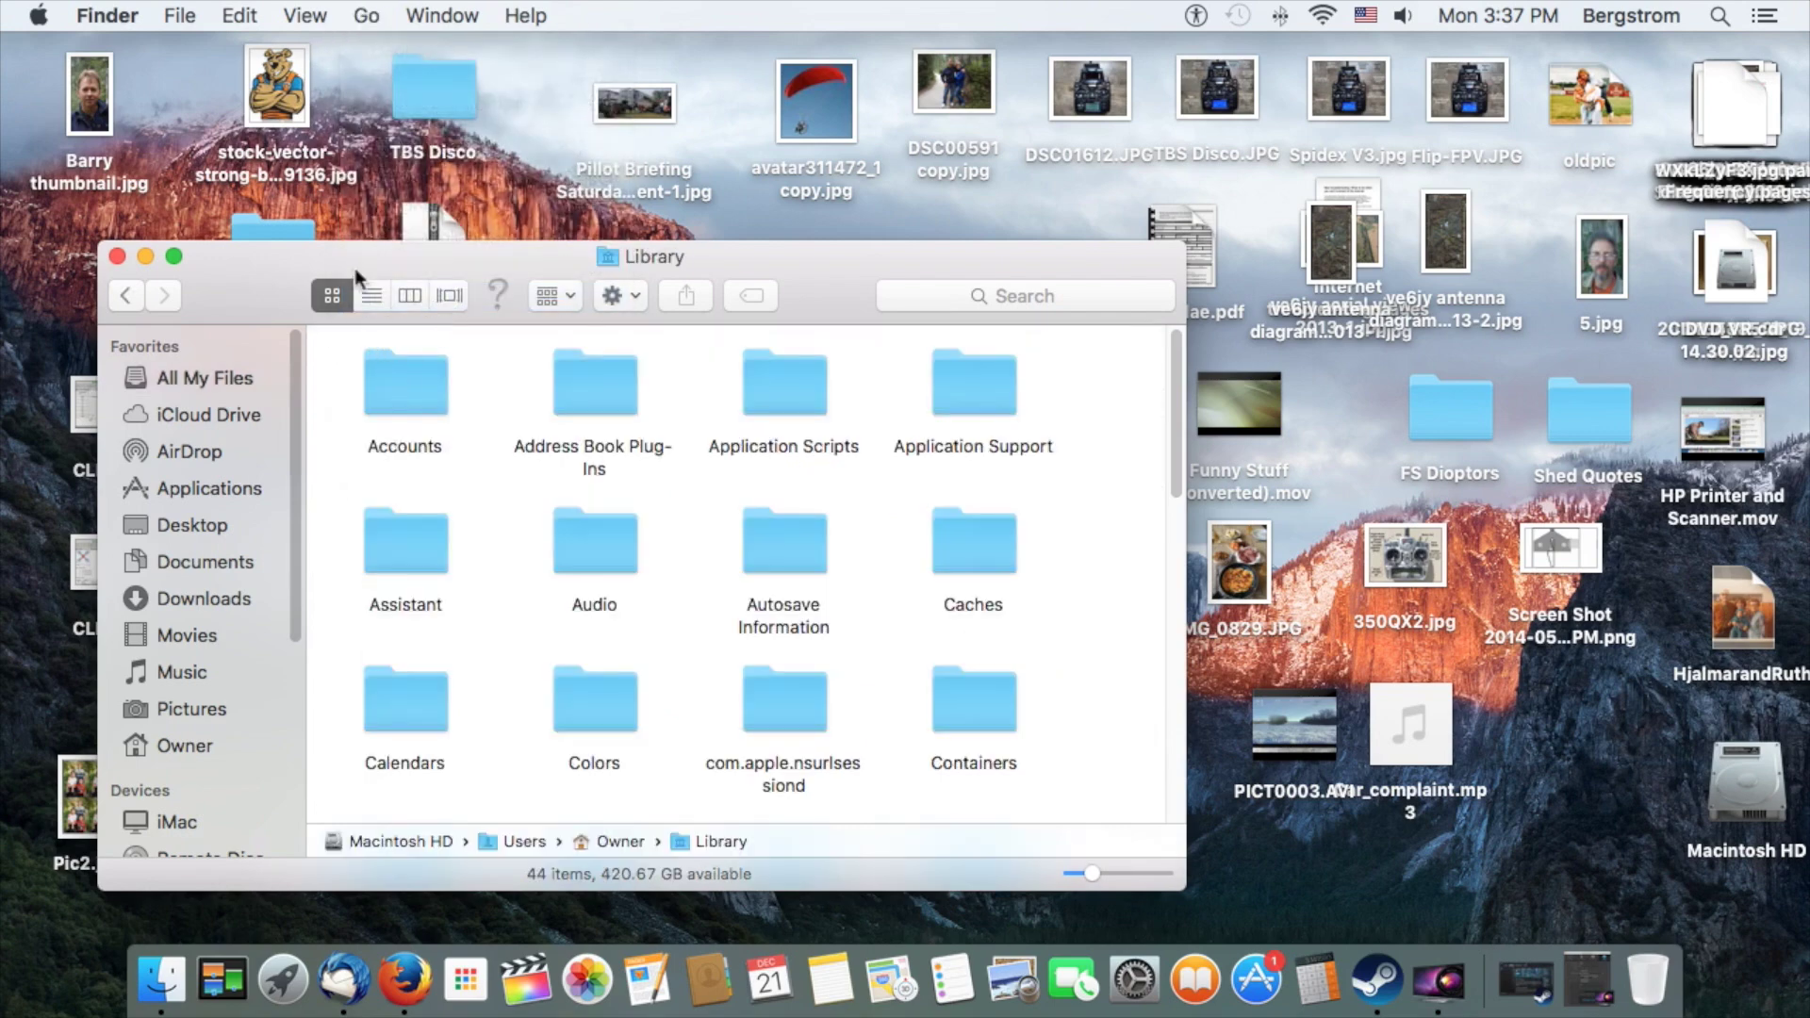
click(371, 295)
scroll(543, 483, down, 4)
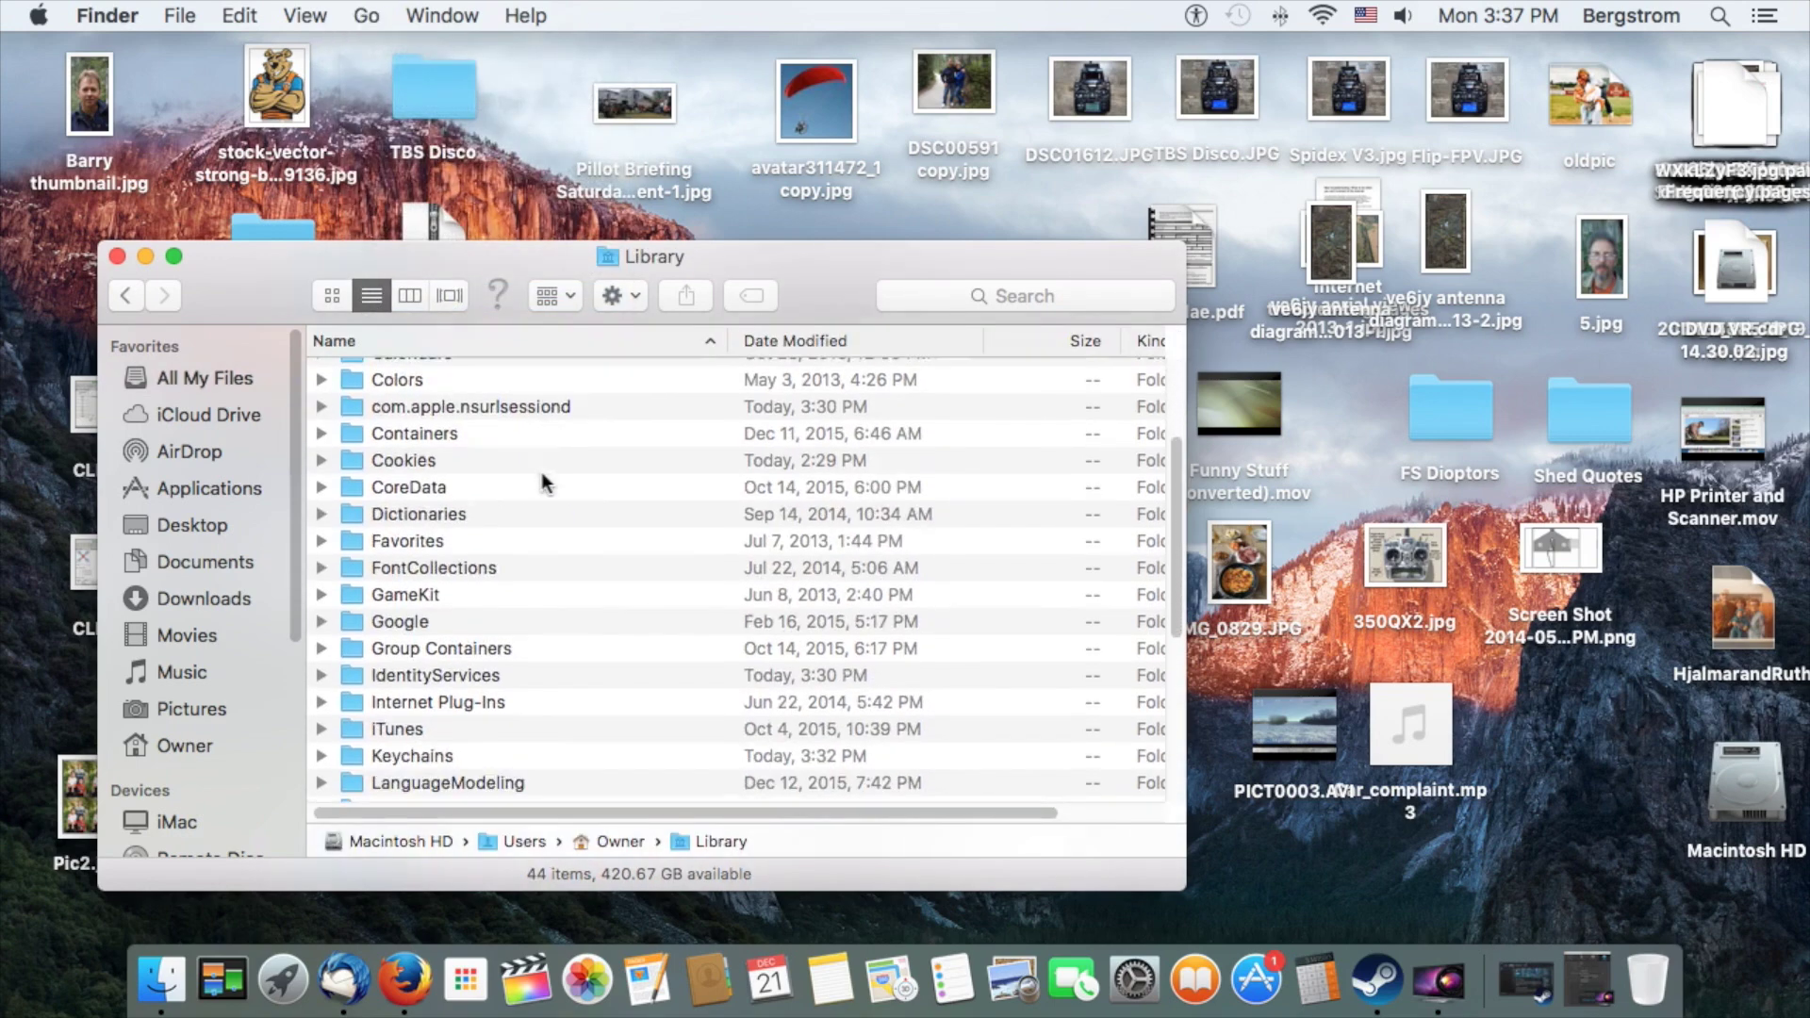
scroll(543, 483, down, 8)
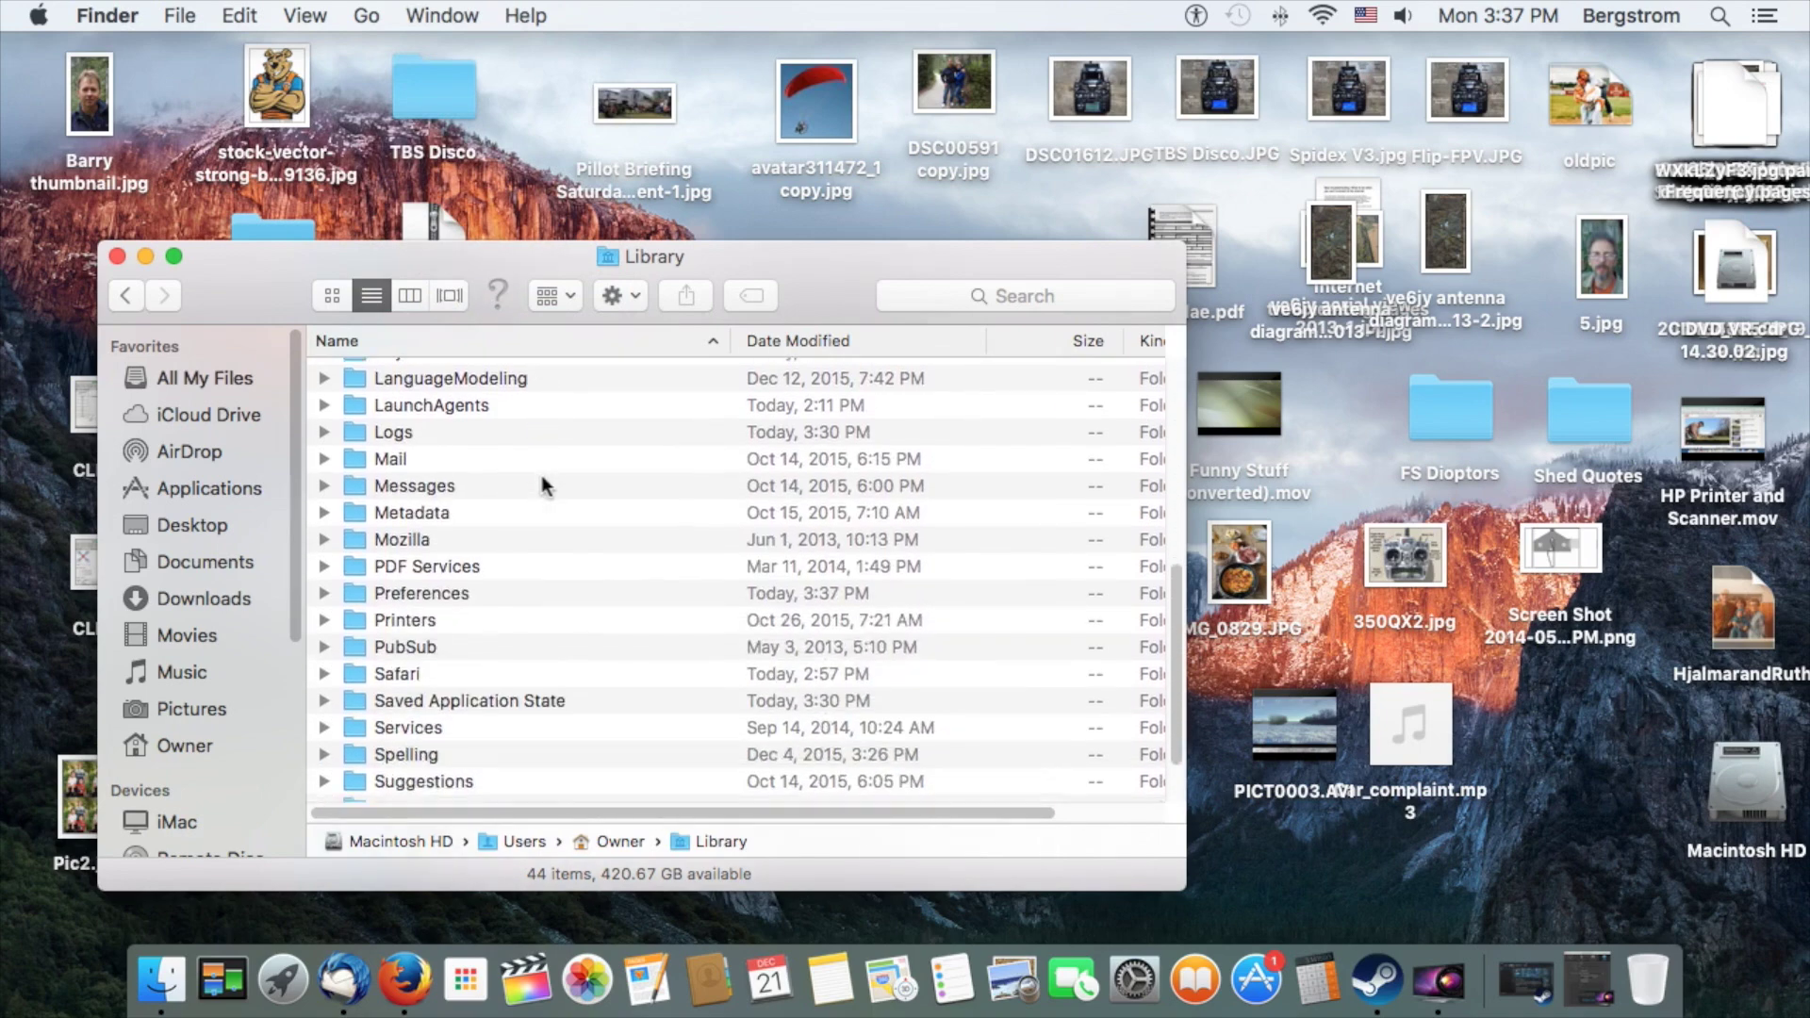
double_click(426, 590)
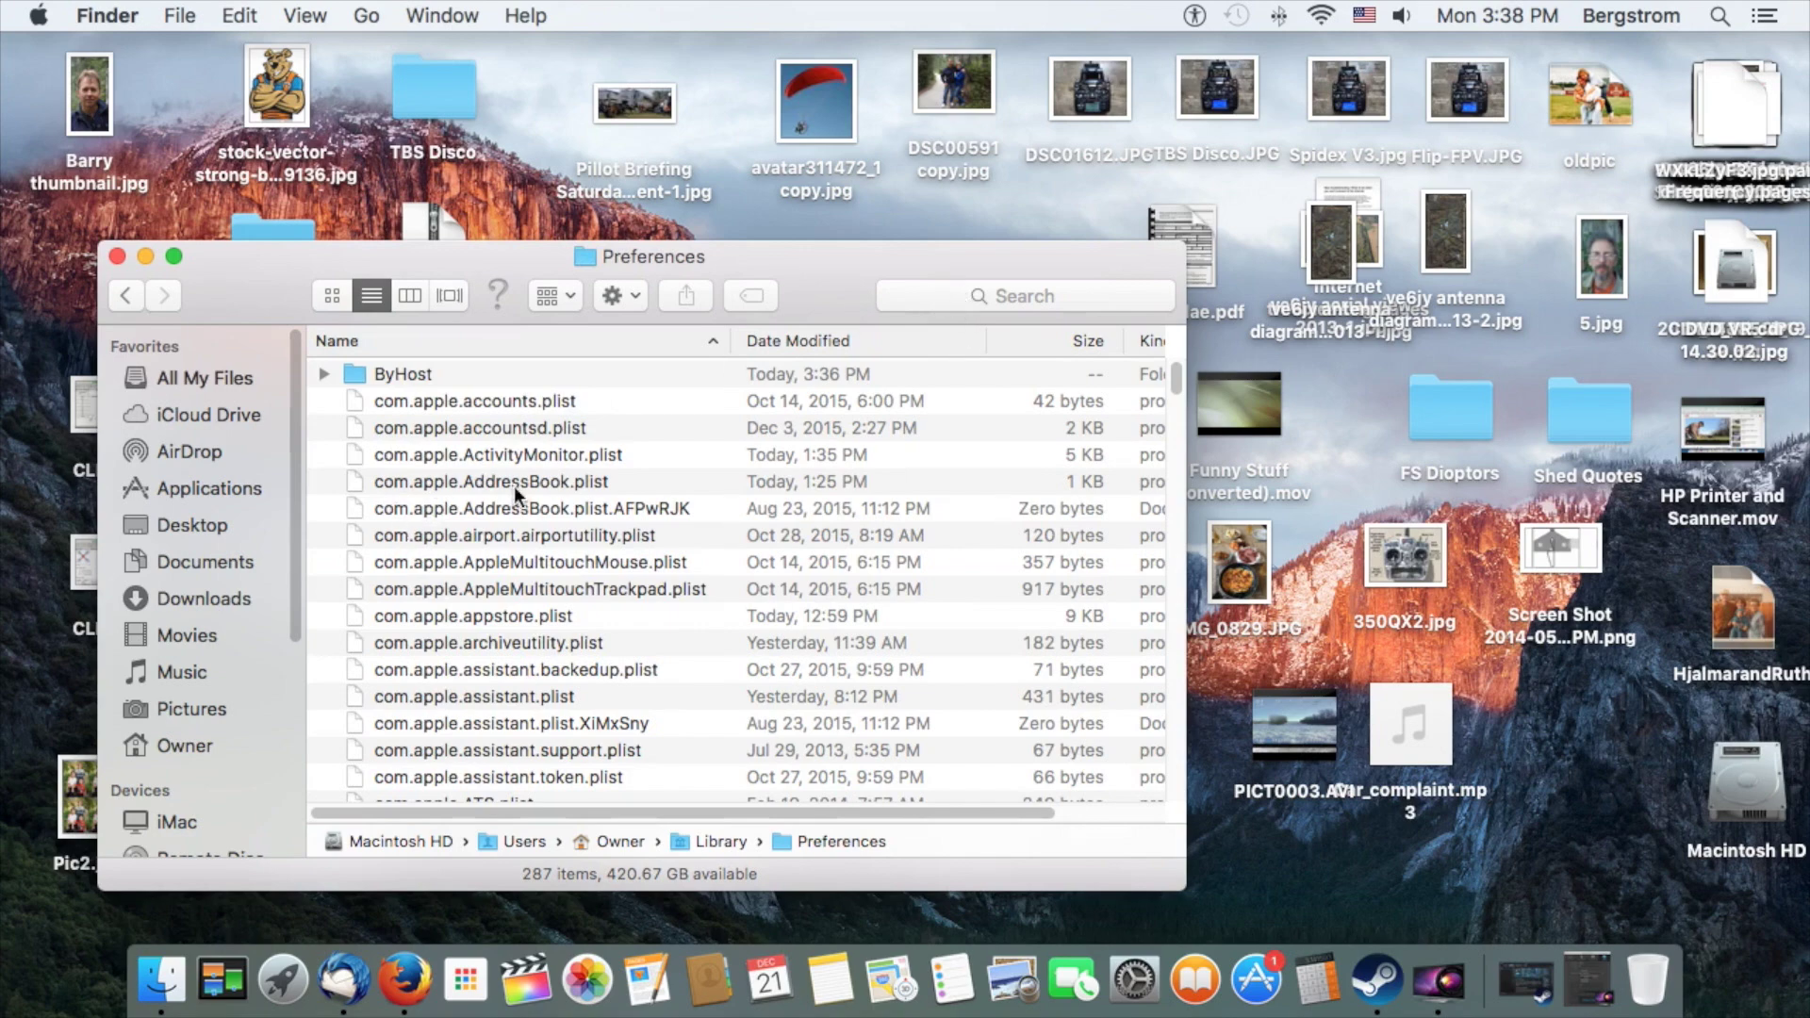
Search for 'Freerider', limited to the Preferences folder
click(933, 307)
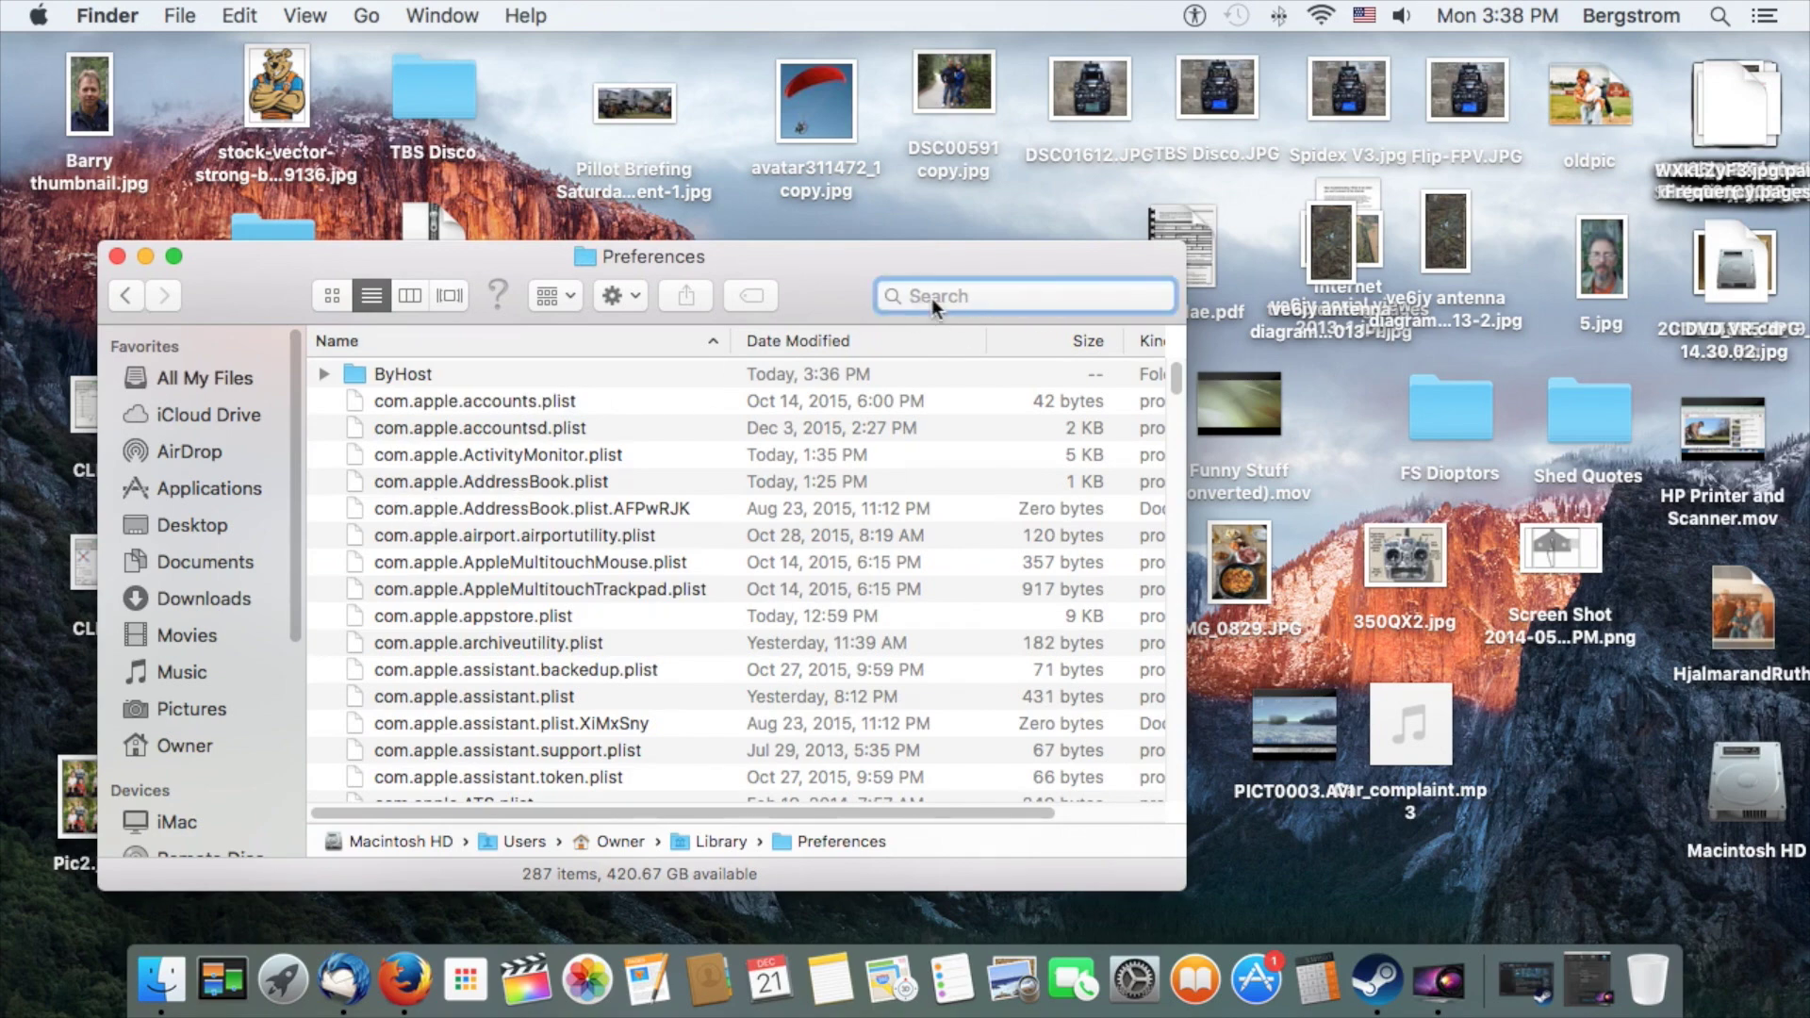
text(Freer)
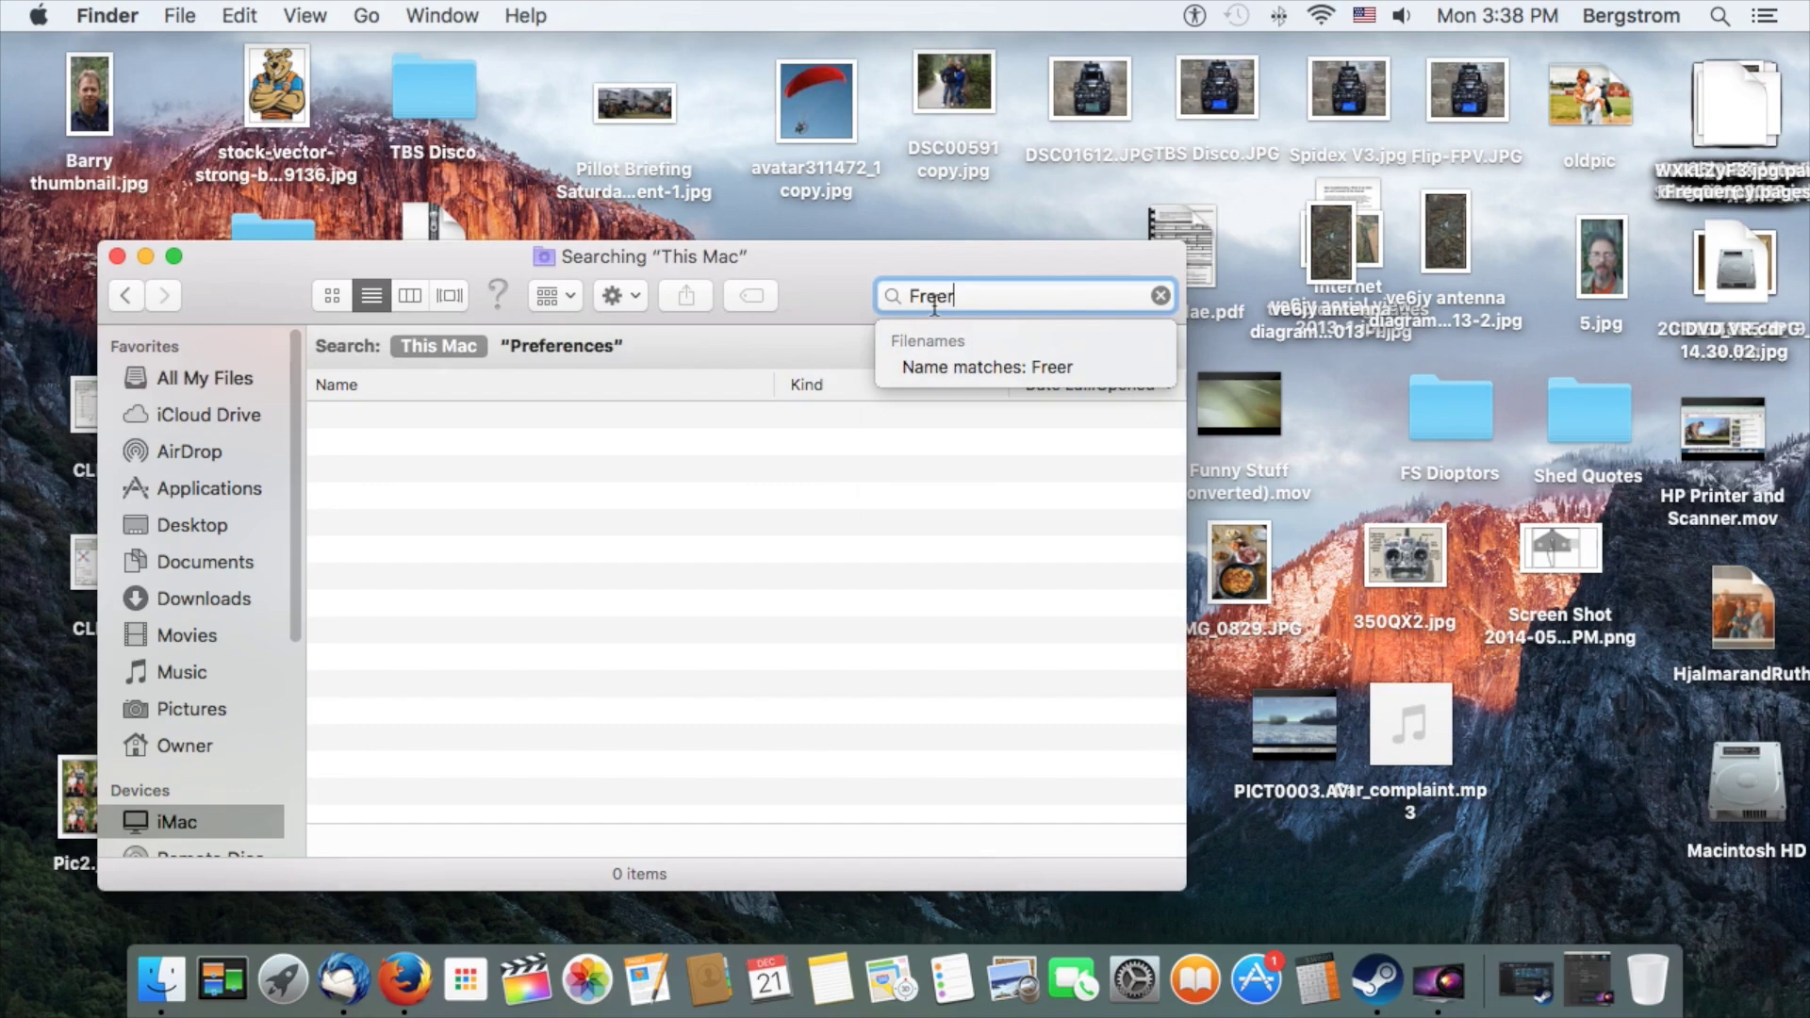
text(ider)
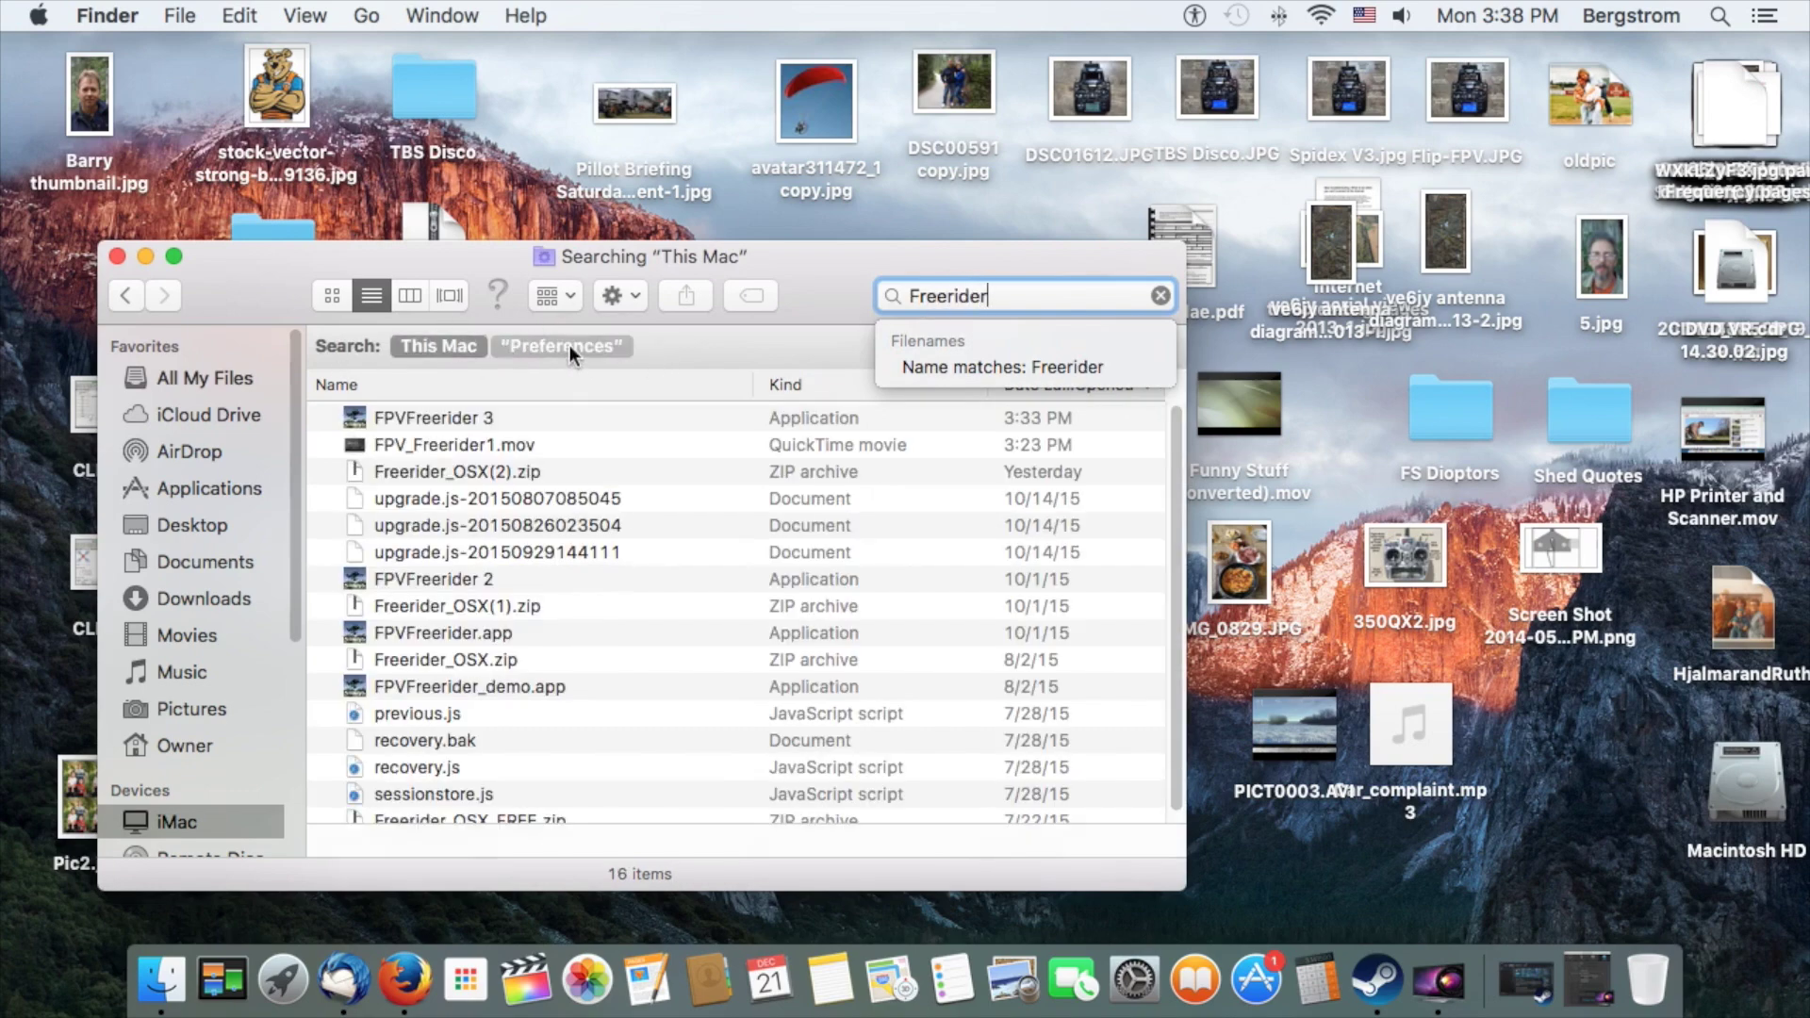
click(570, 345)
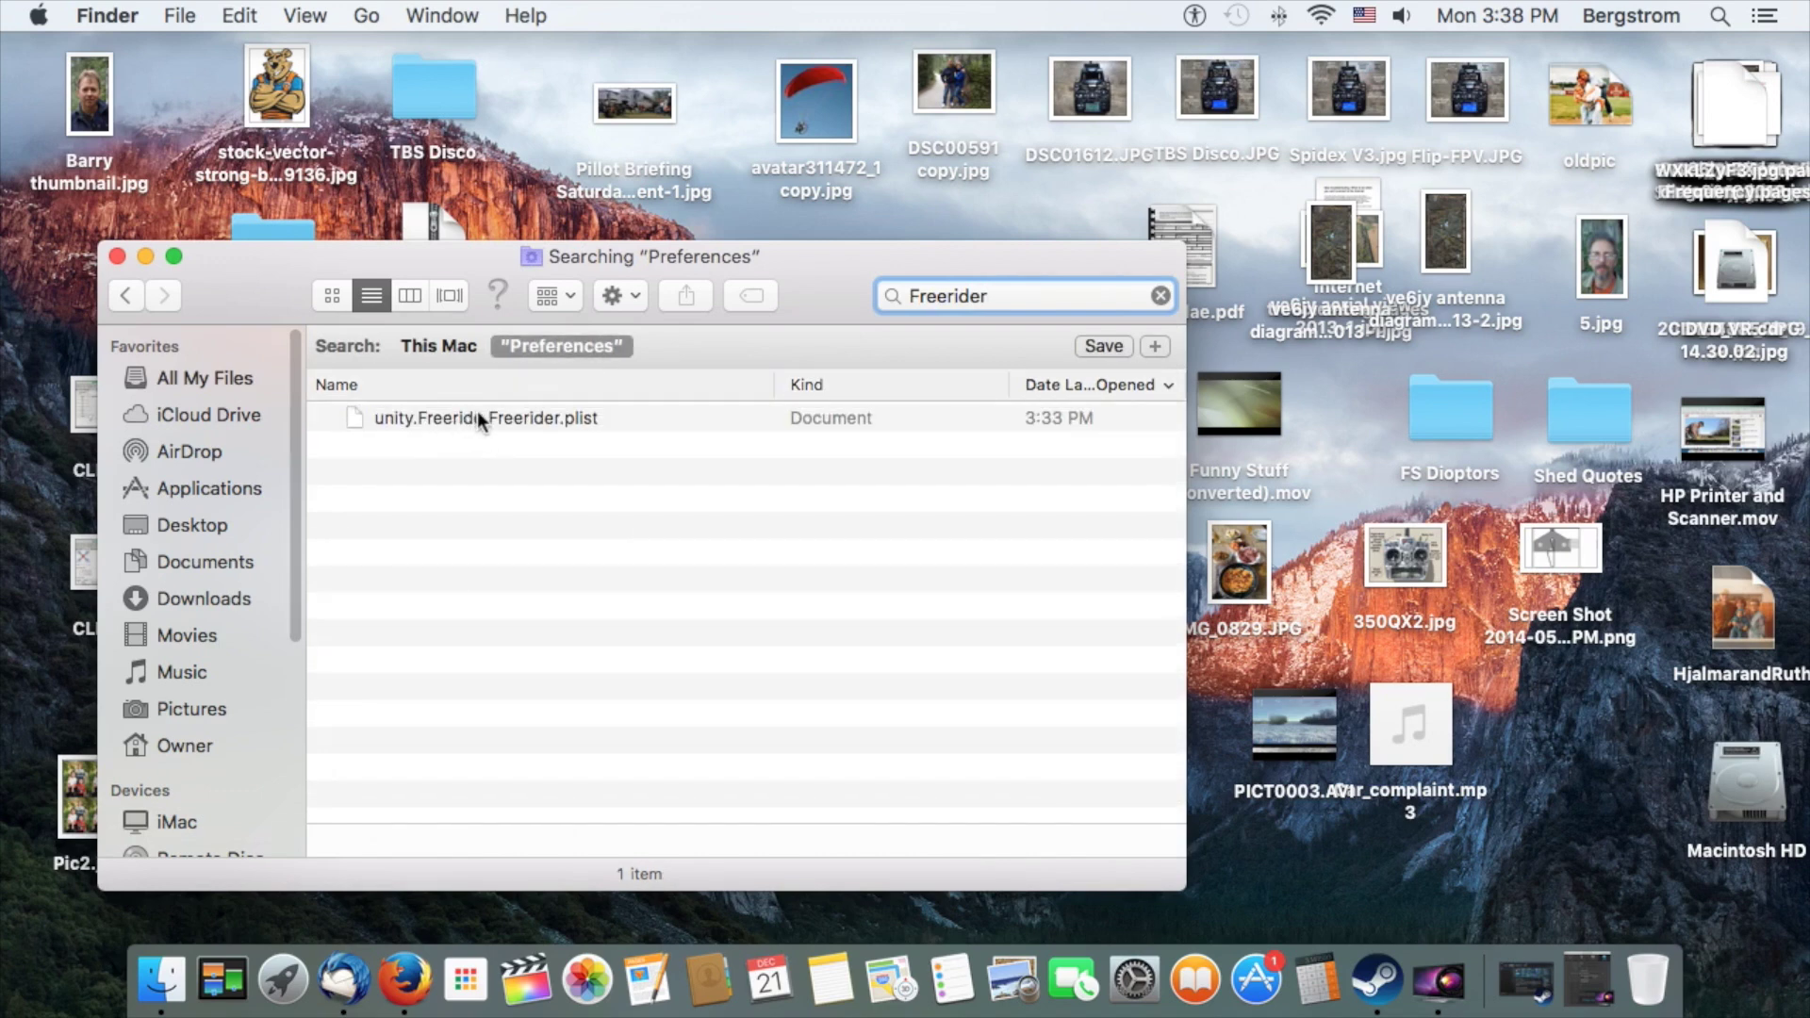
Move unity.Freeride.Freerider.plist to the Trash and open the Trash to confirm it
click(488, 416)
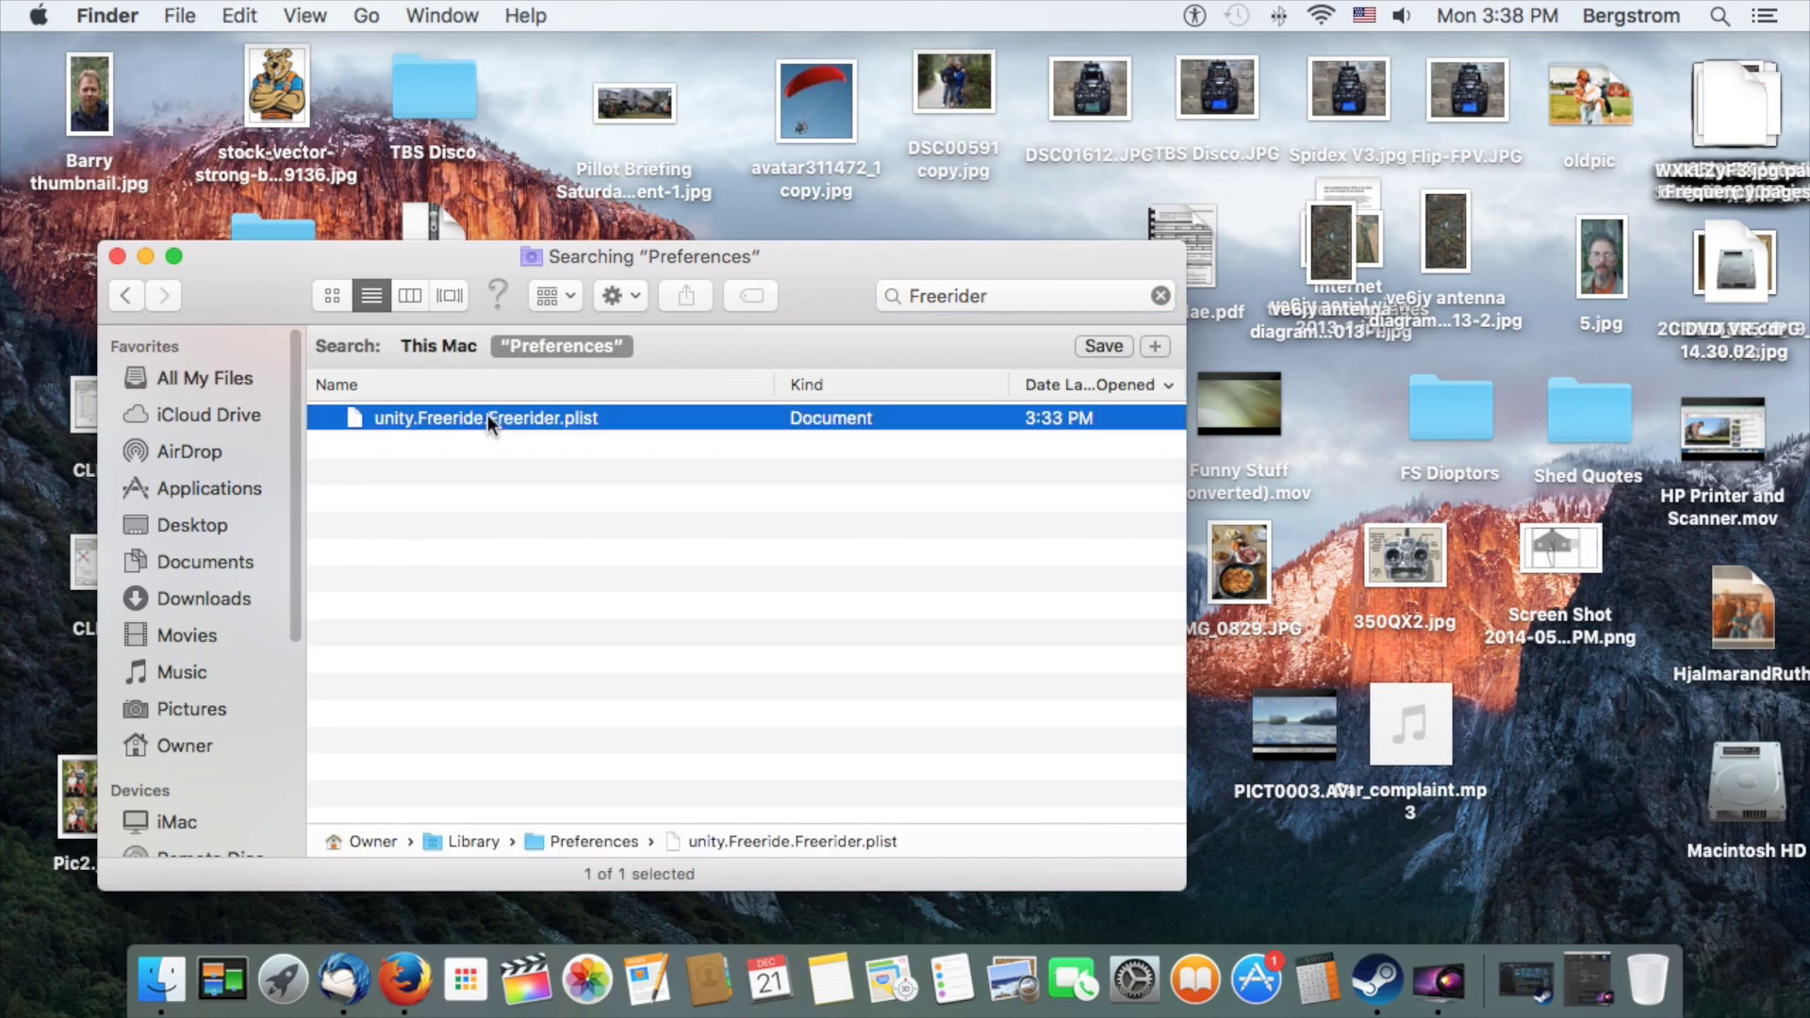
drag(500, 415, 1650, 954)
click(1665, 959)
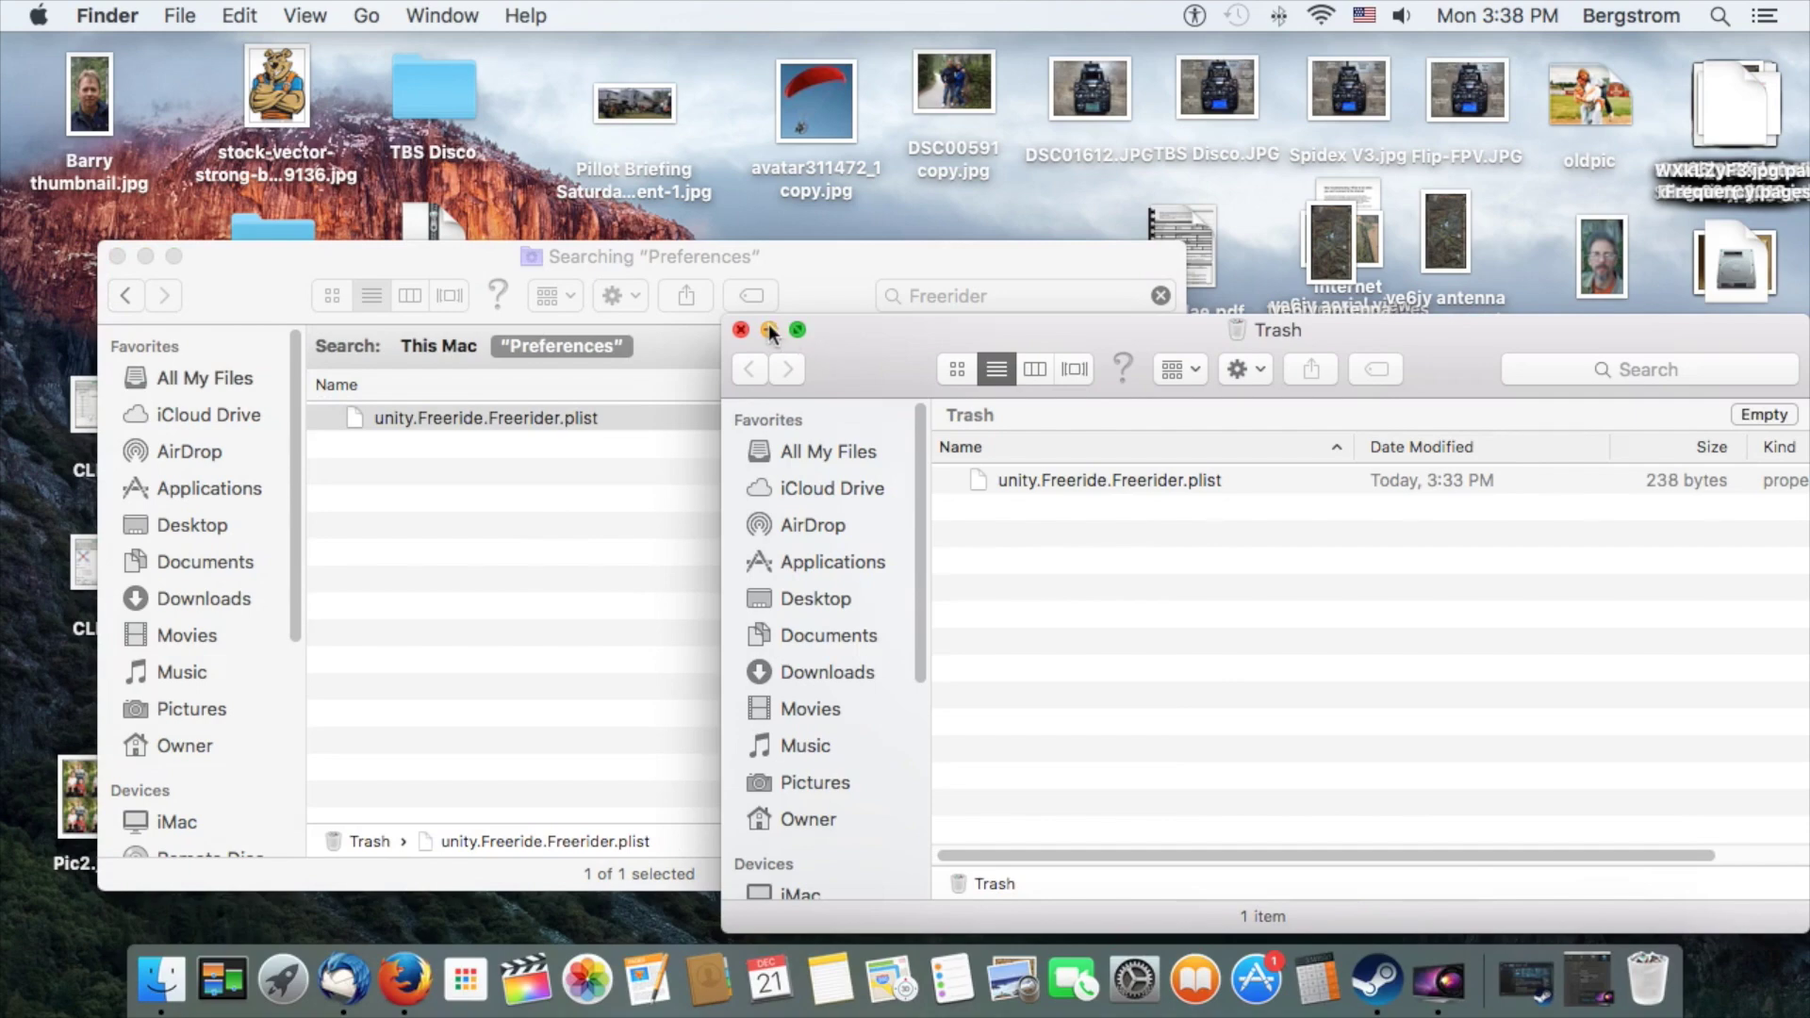
Minimize the Trash window holding the Freerider plist
click(768, 327)
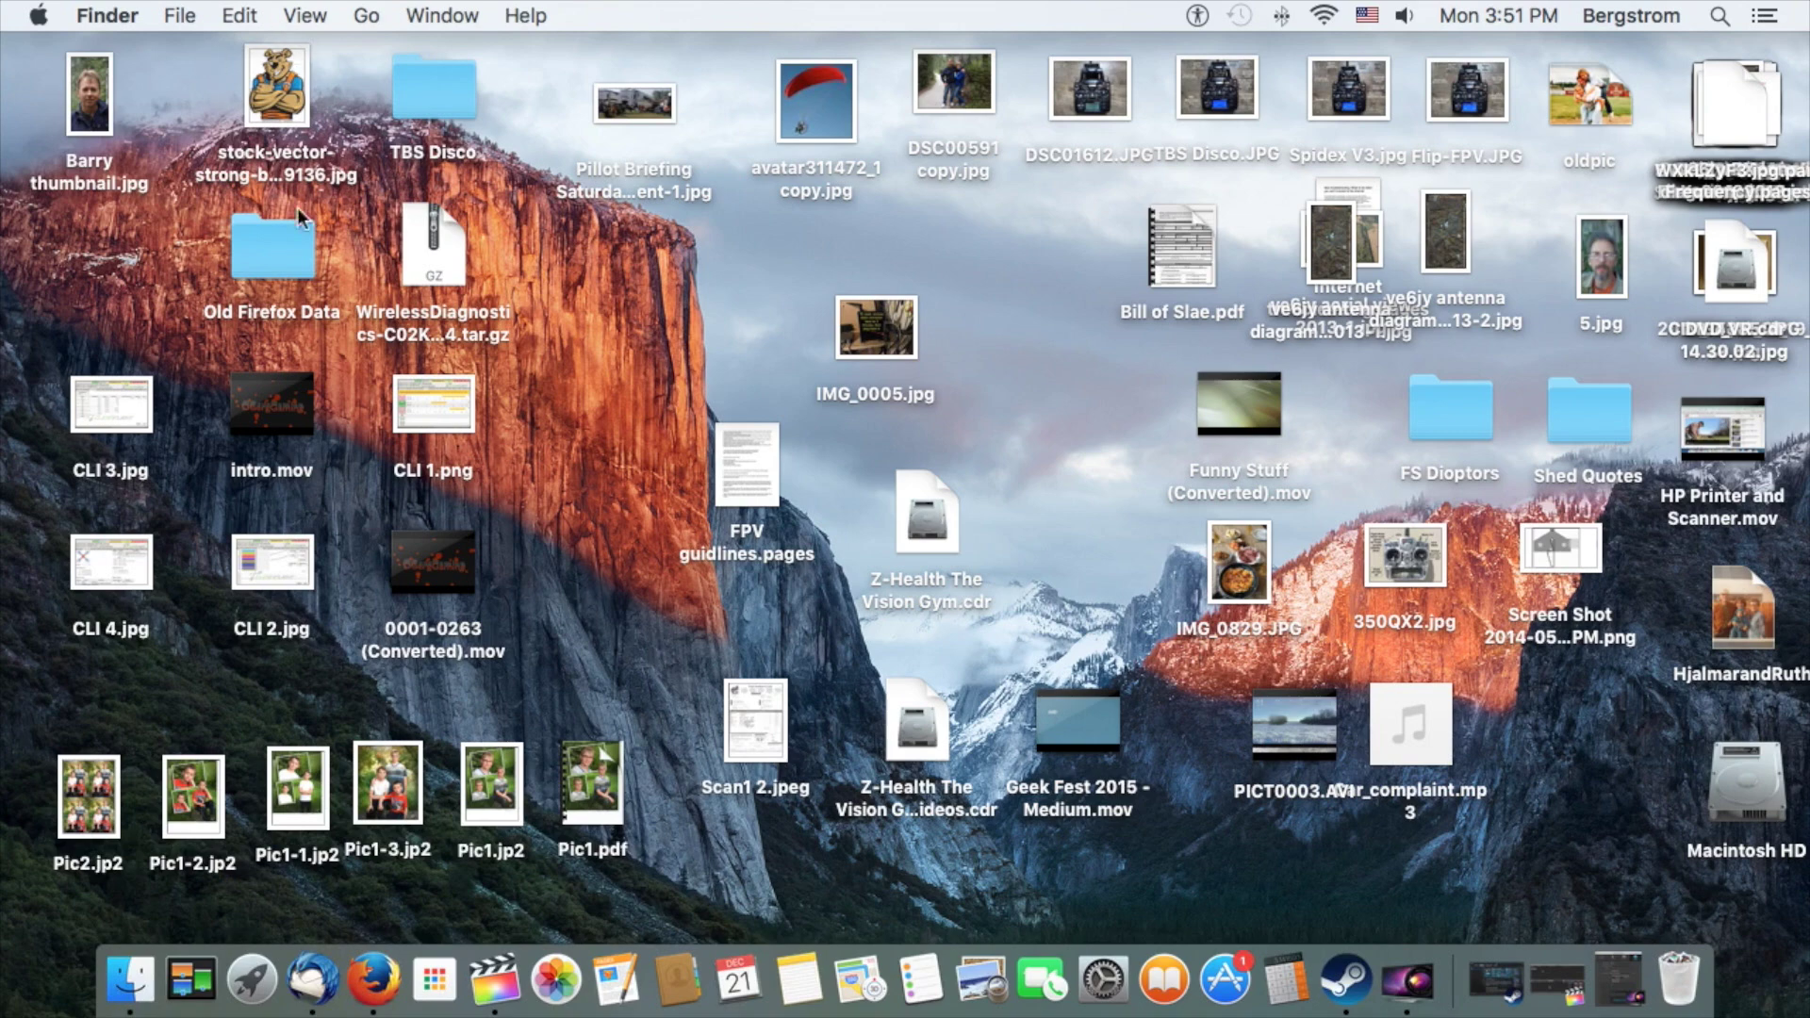
Open a new Finder window on the hidden Library and enter its Preferences folder
click(117, 966)
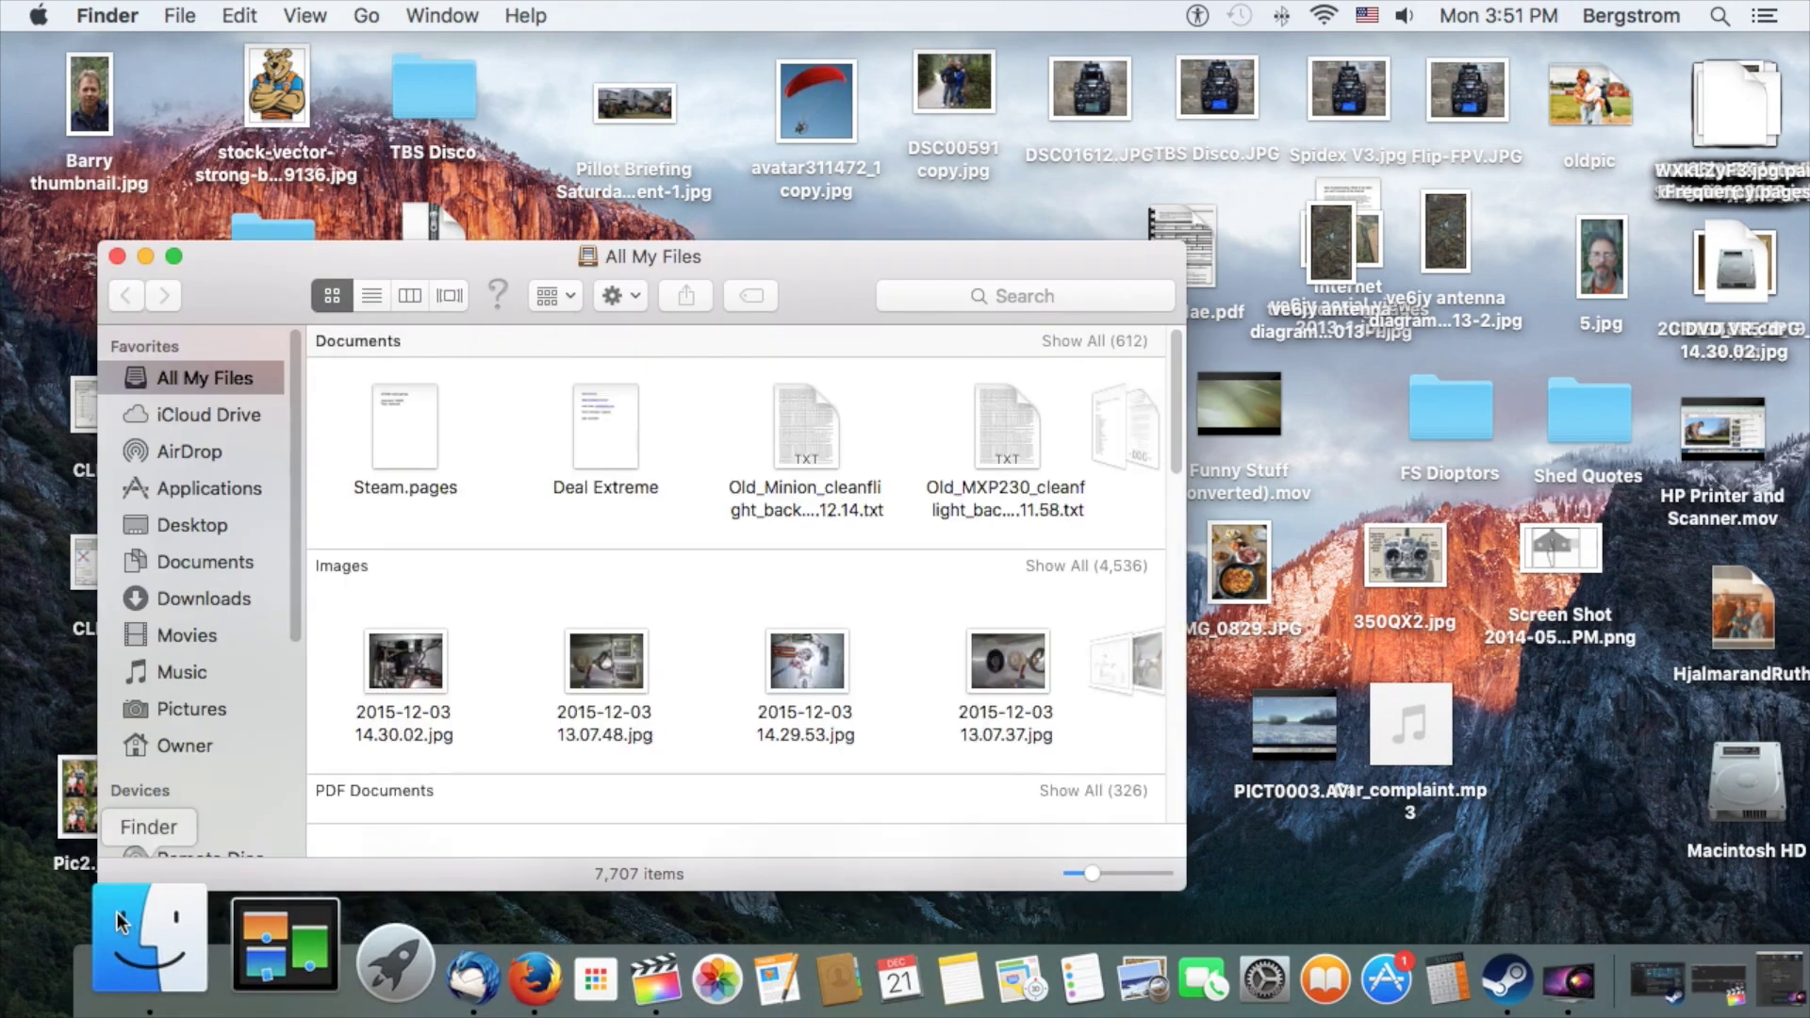
click(369, 17)
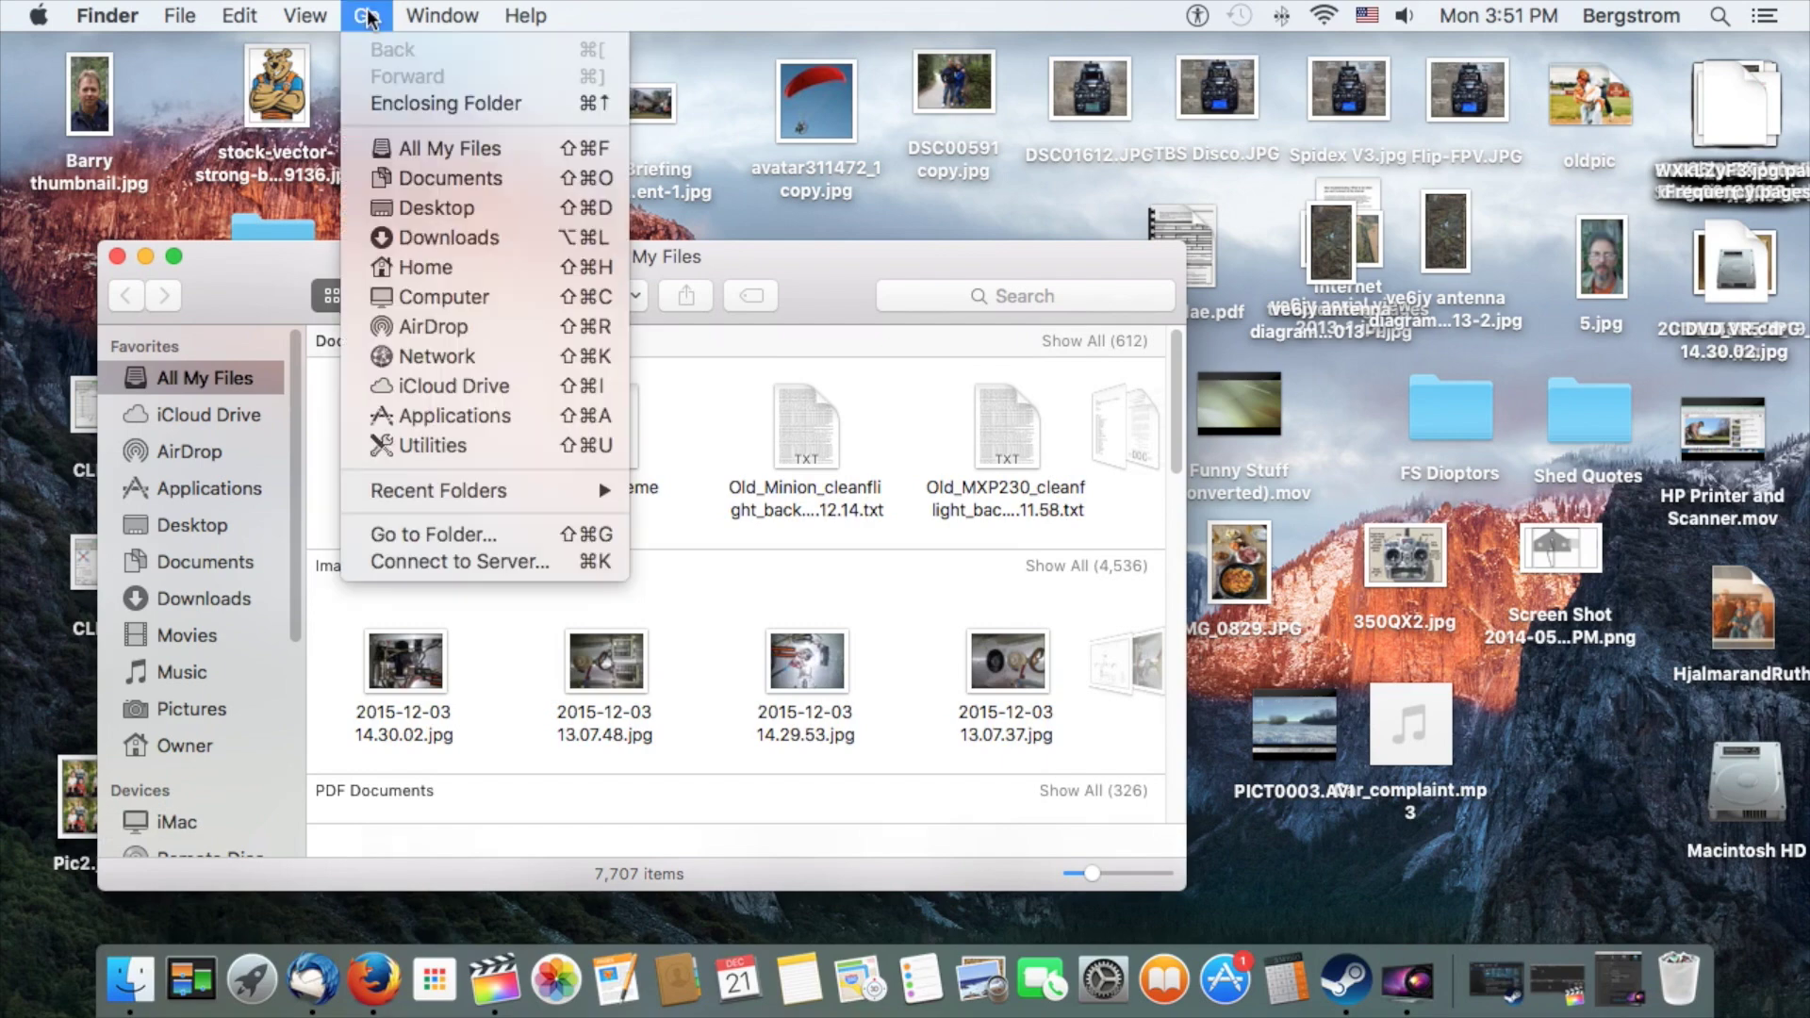
key(alt)
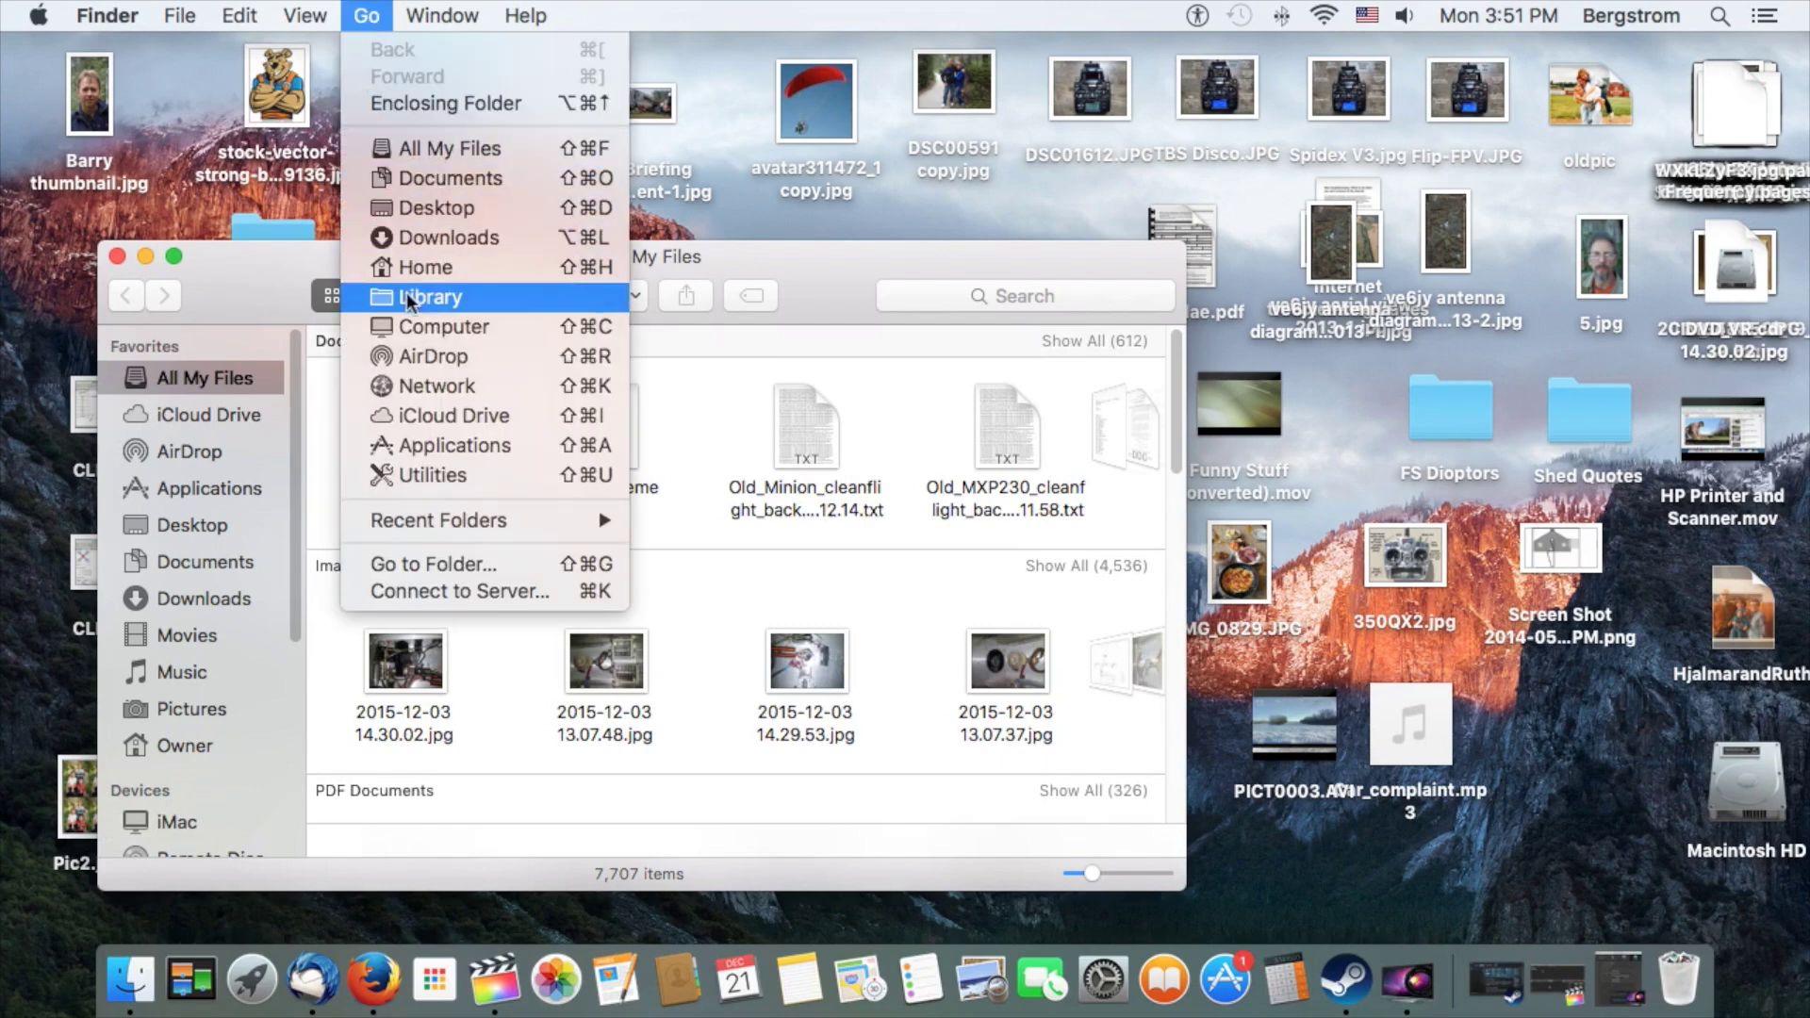
click(433, 298)
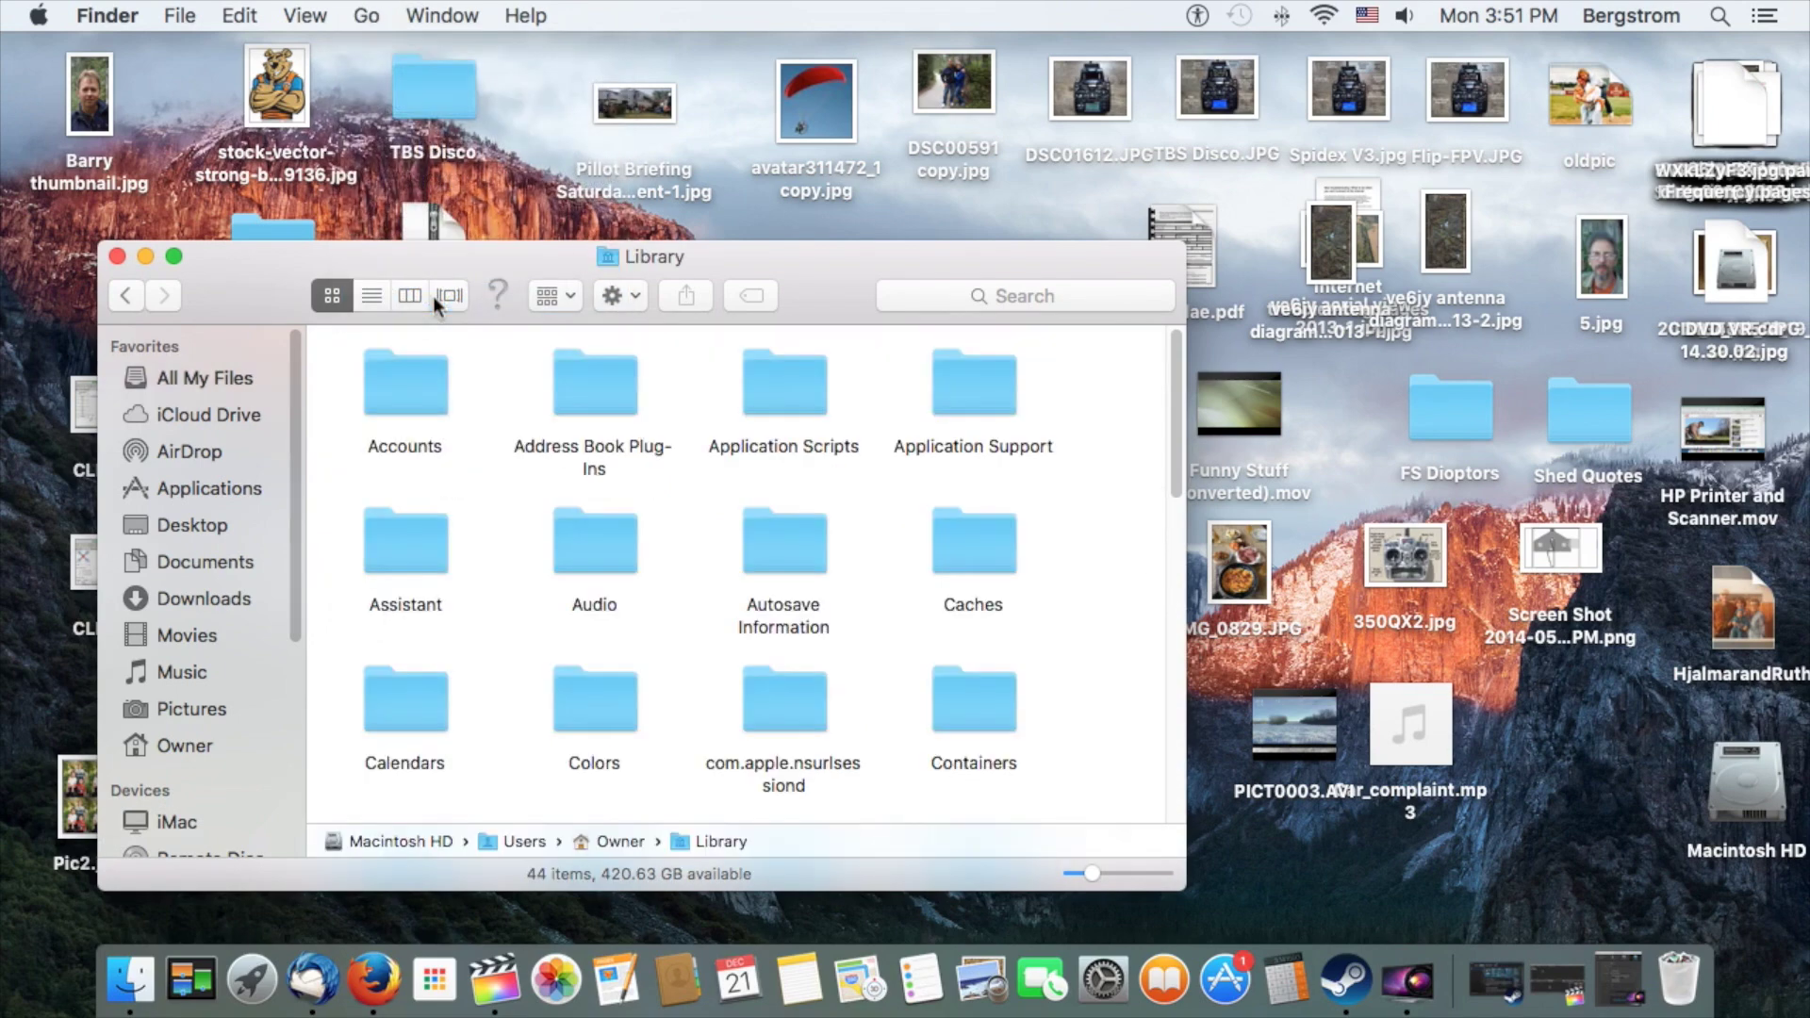
click(370, 304)
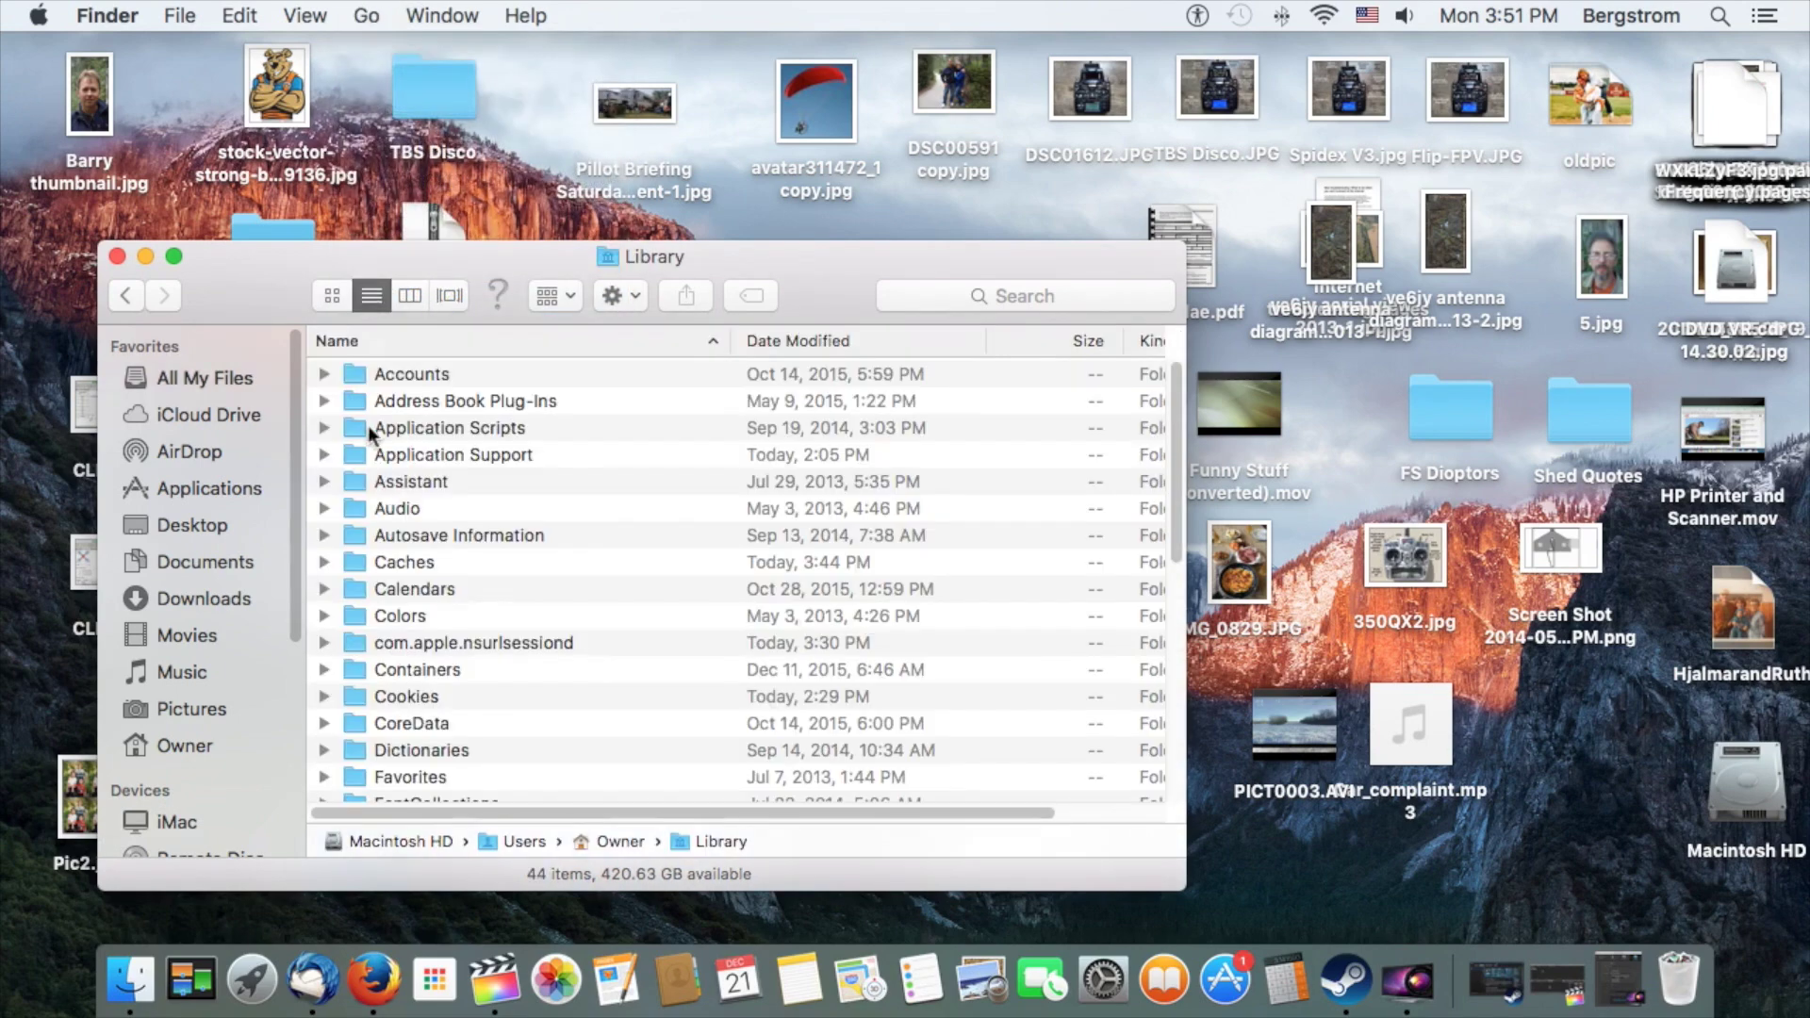
scroll(409, 494, down, 5)
scroll(411, 494, down, 3)
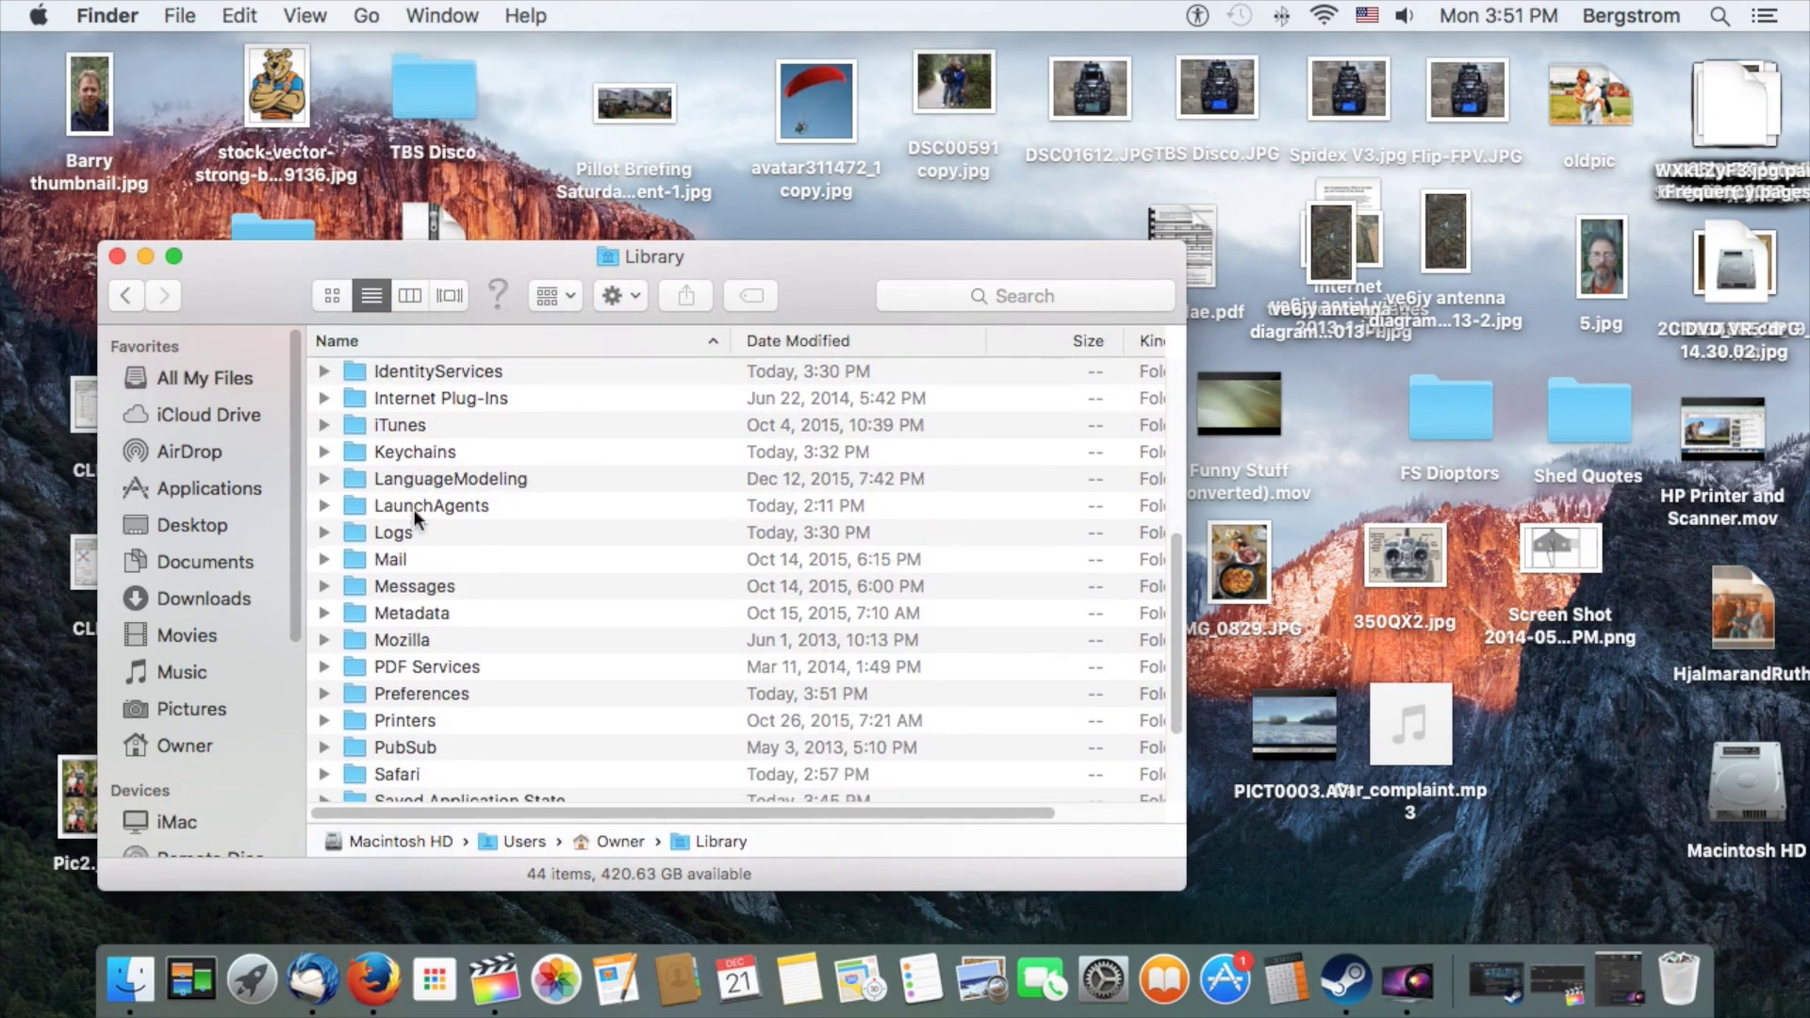
double_click(433, 688)
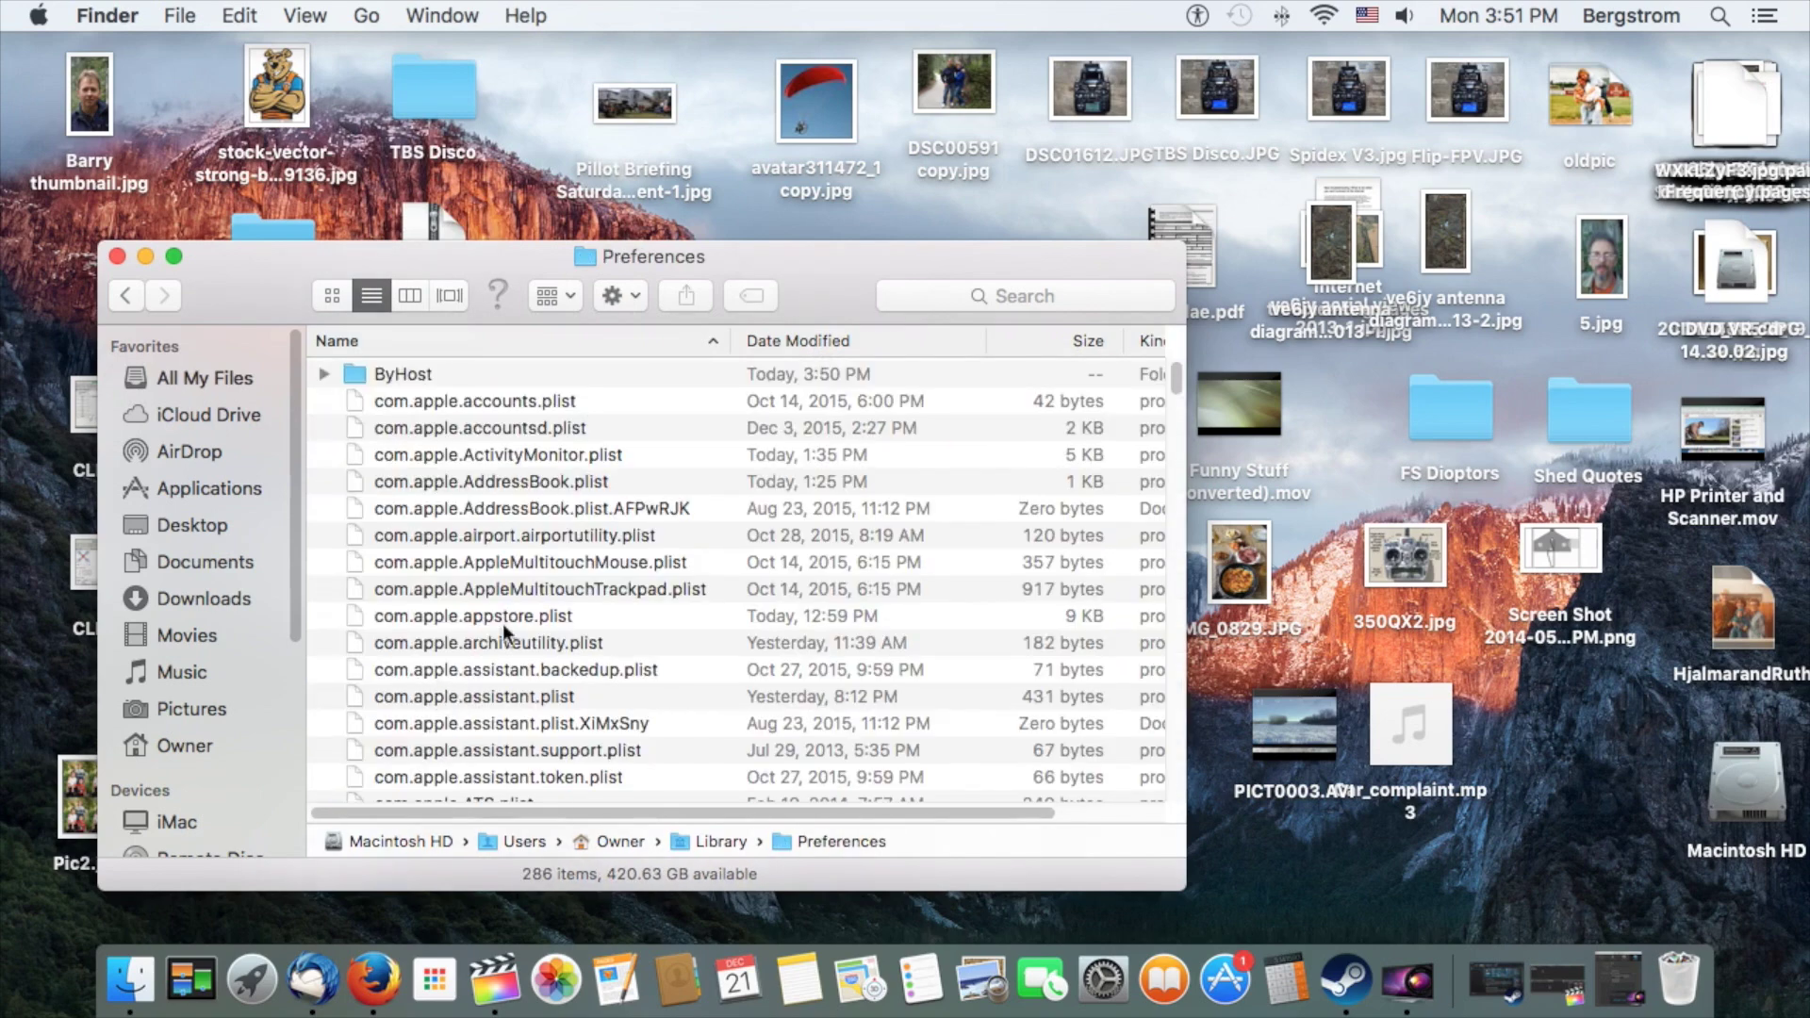
Search Preferences for 'Freerider' (0 items found) and confirm the plist sits in the Trash
click(952, 290)
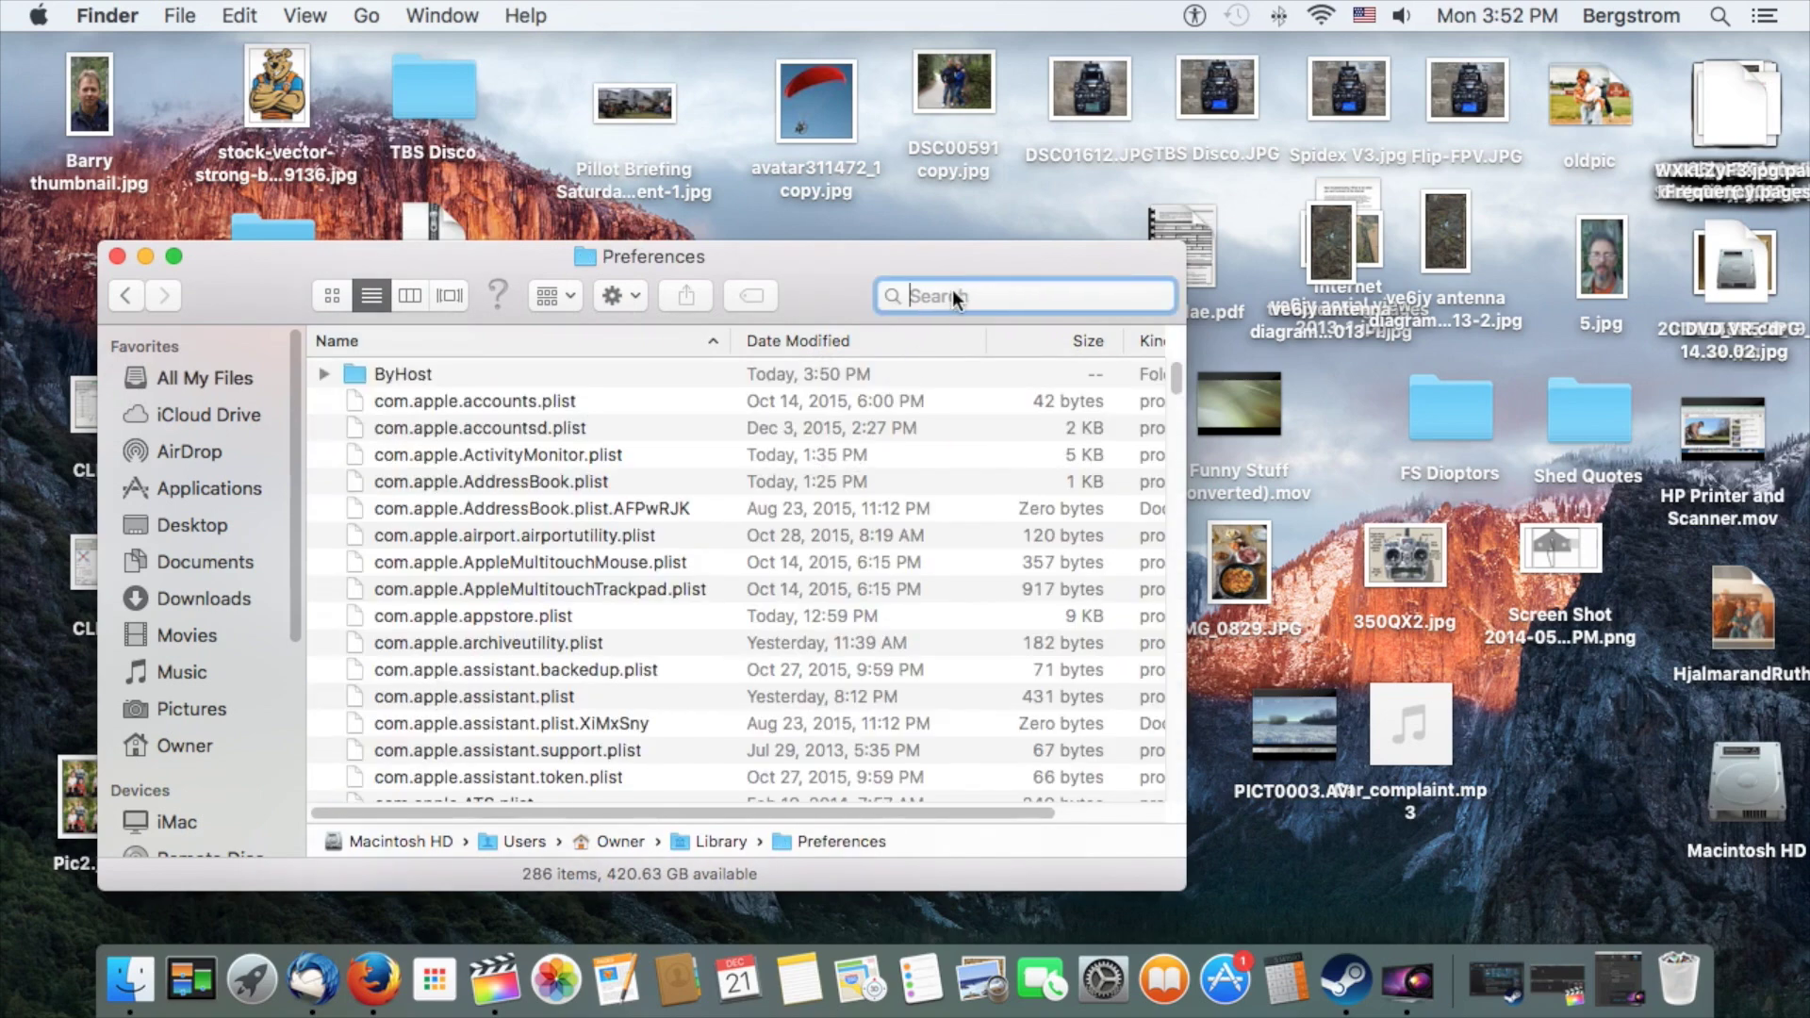
text(Free)
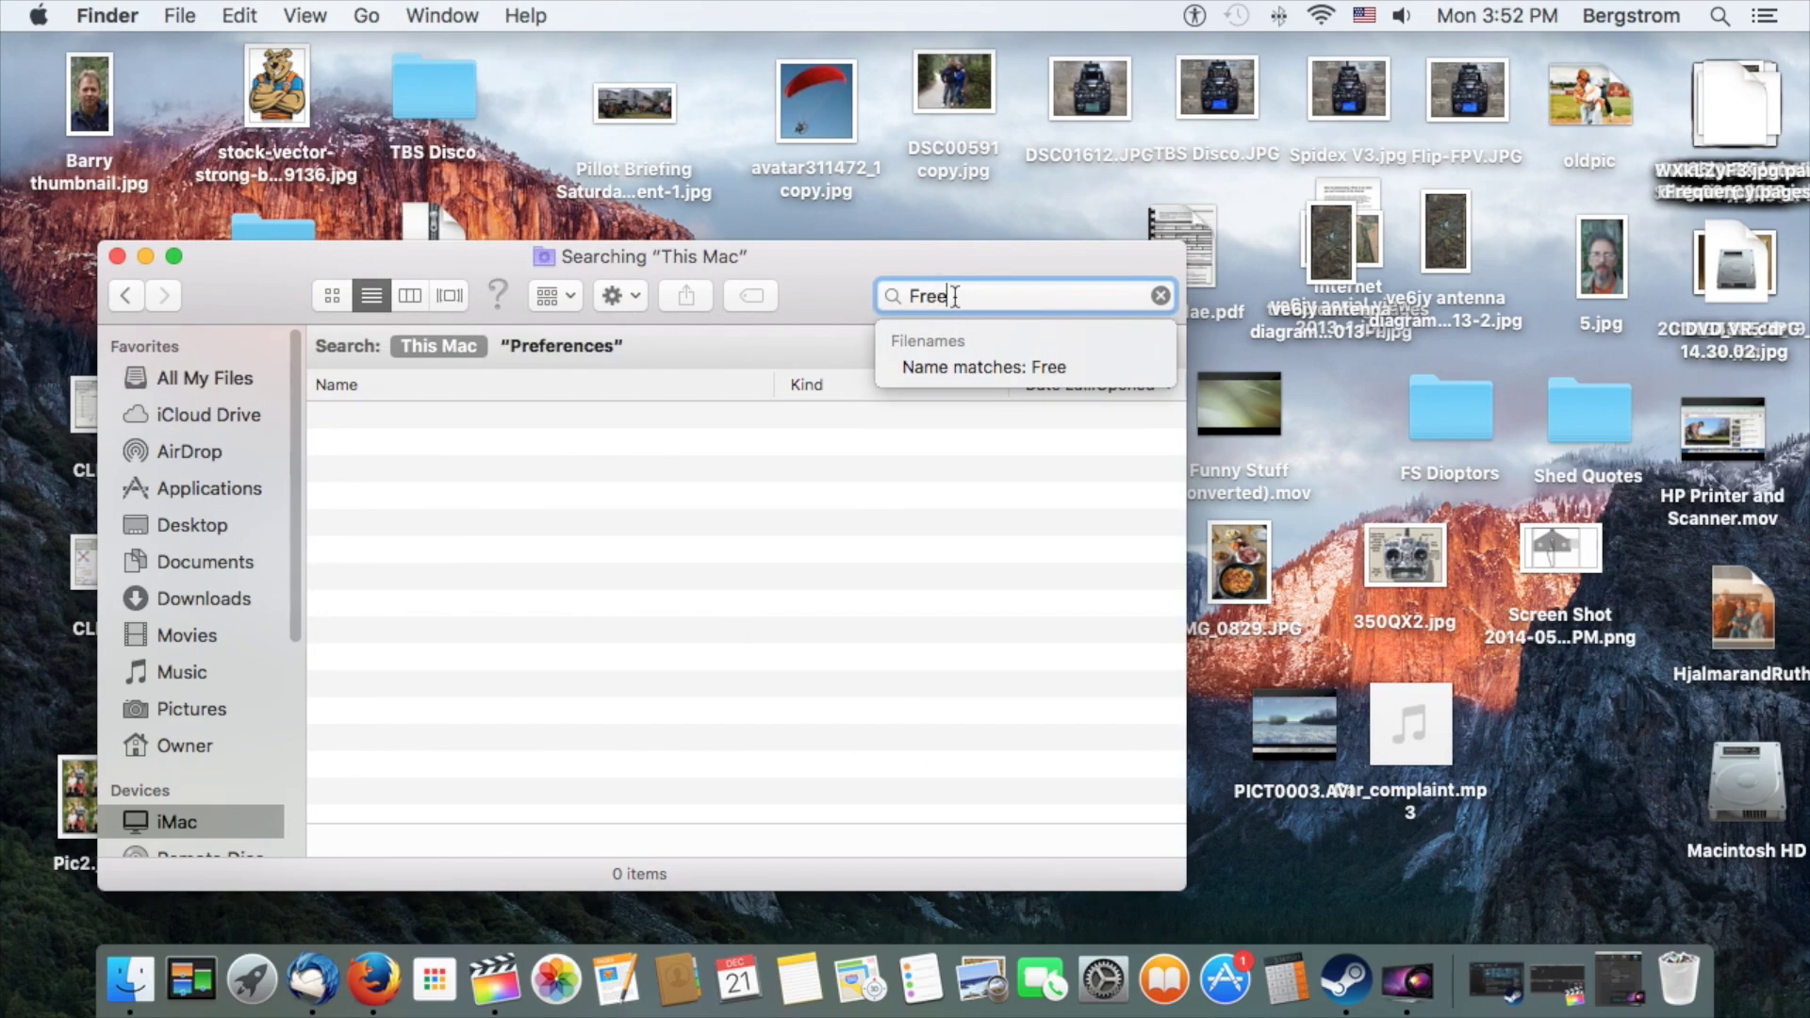
text(rider)
key(Return)
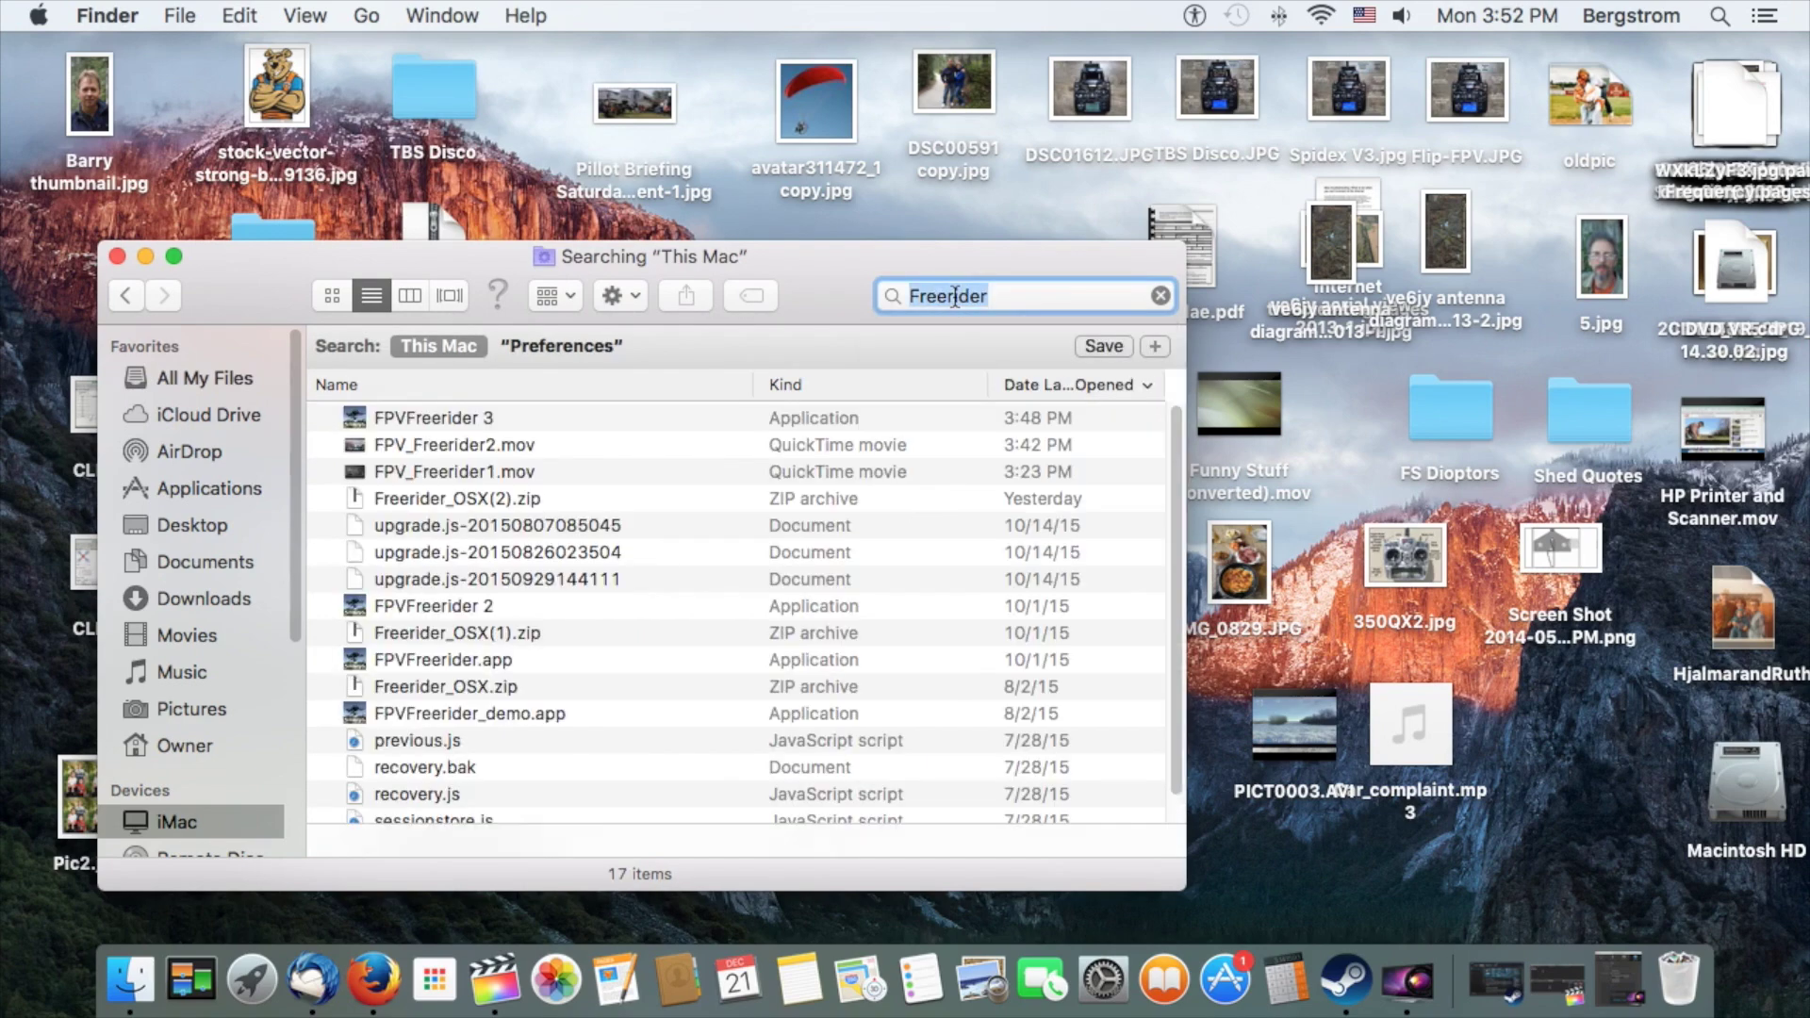
click(568, 346)
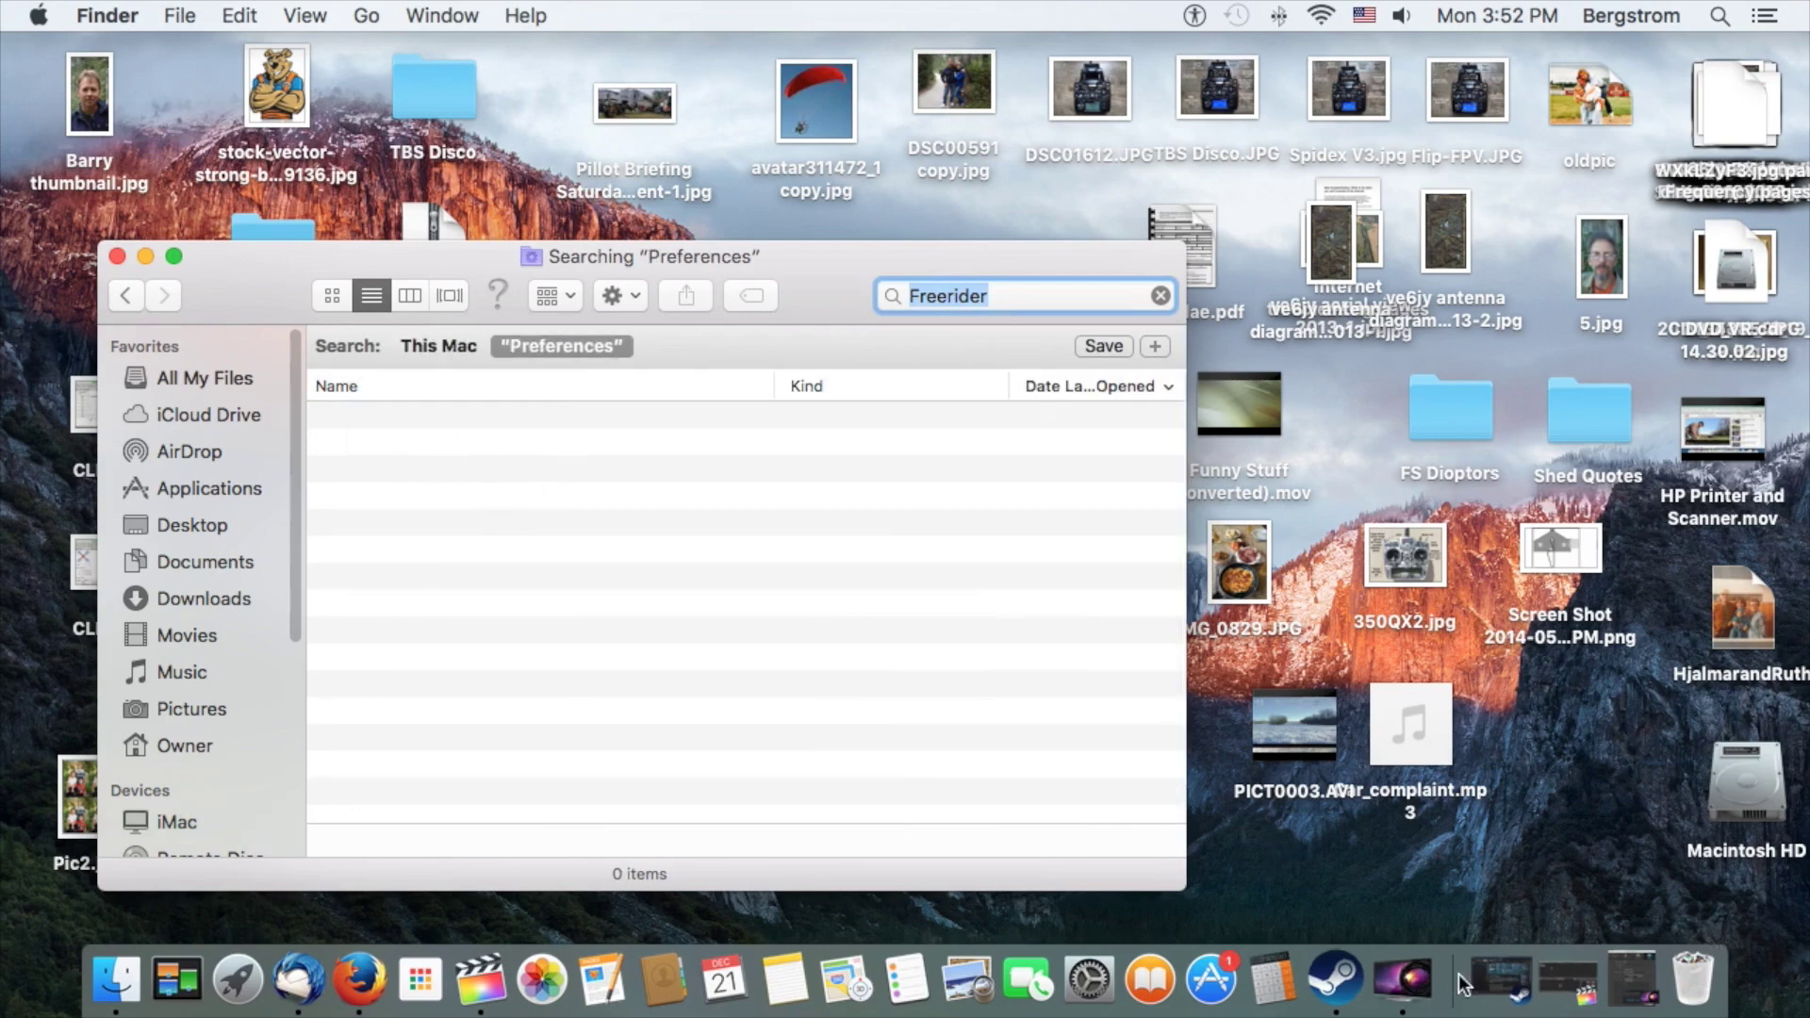
click(1680, 951)
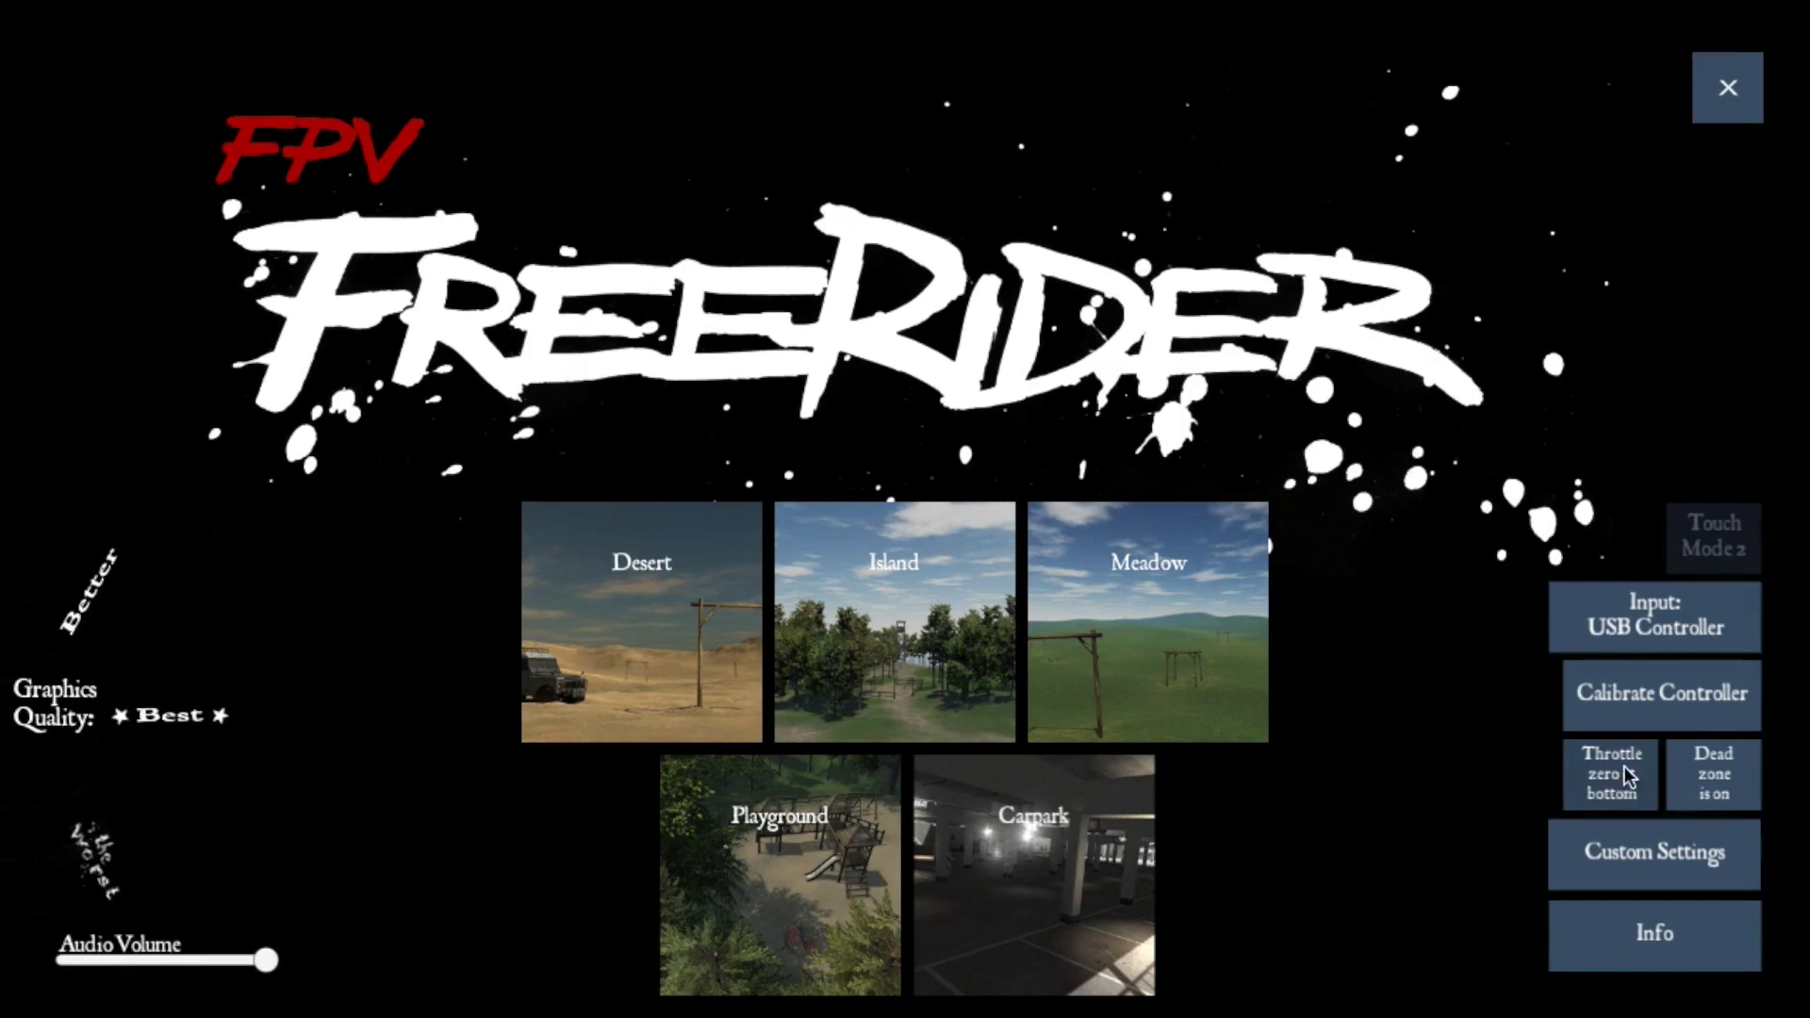
Open the controller stick calibration screen from the Freerider main menu
click(1641, 694)
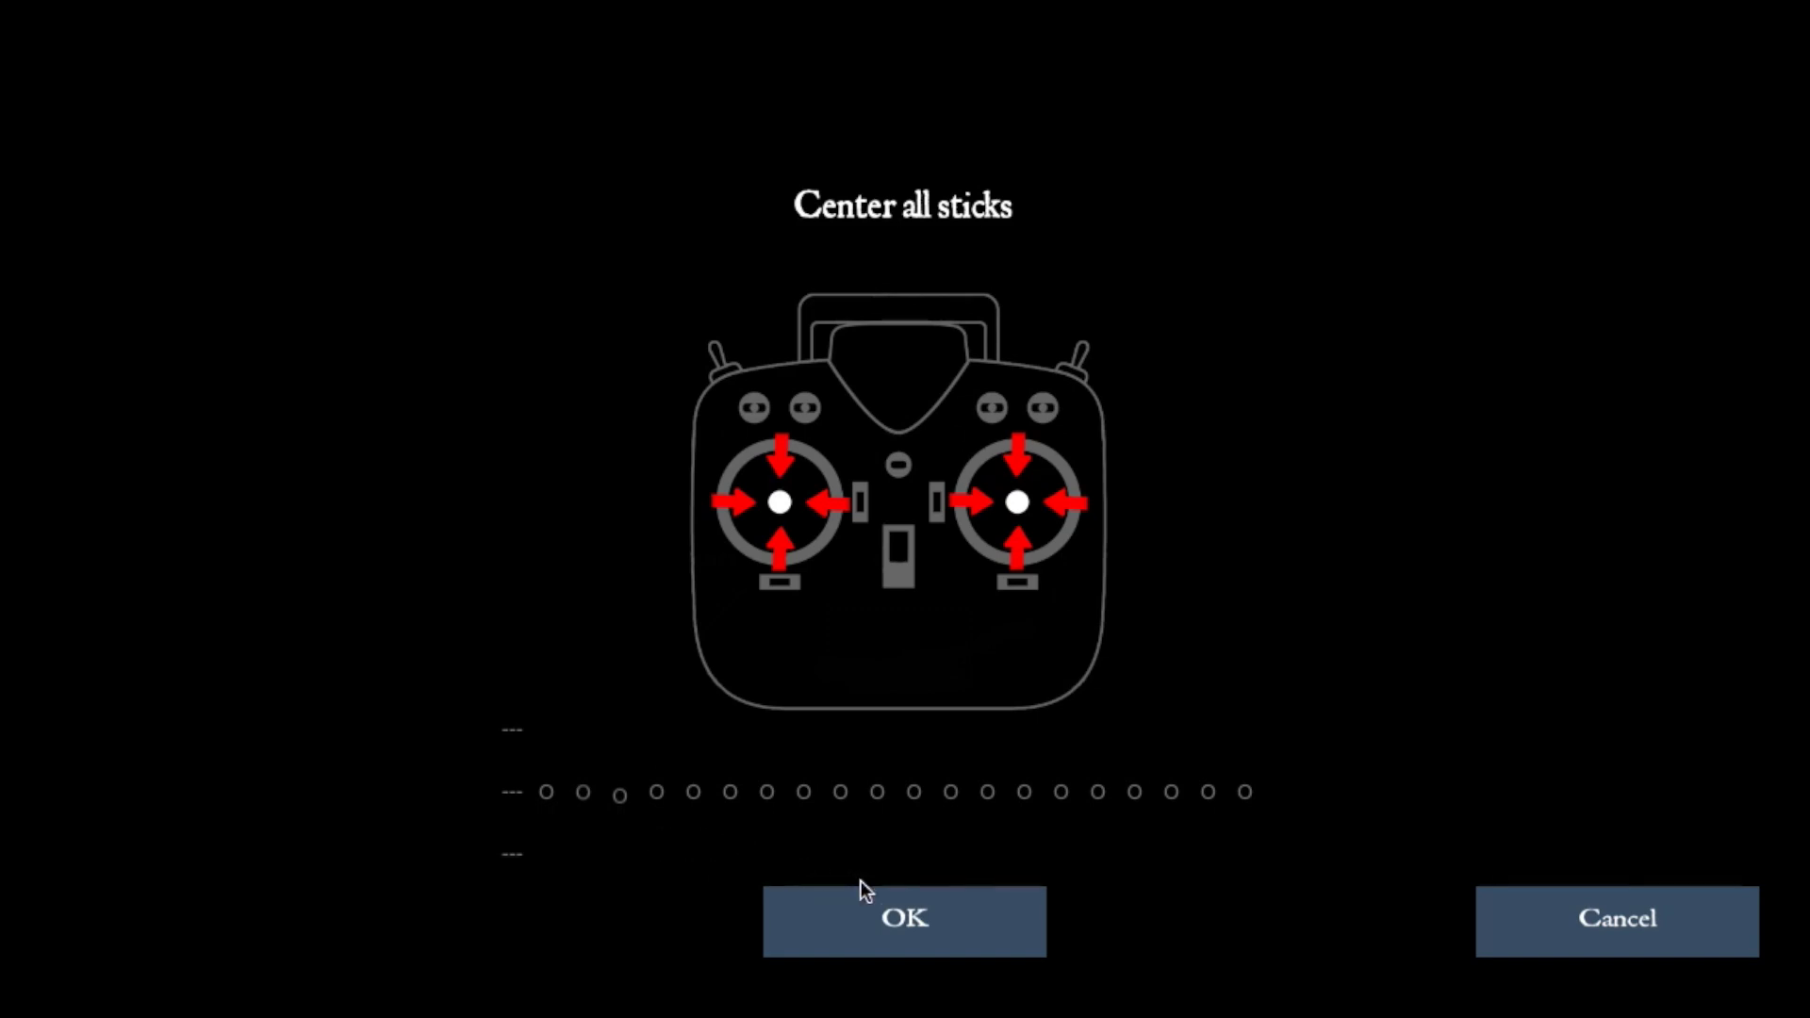
click(1585, 924)
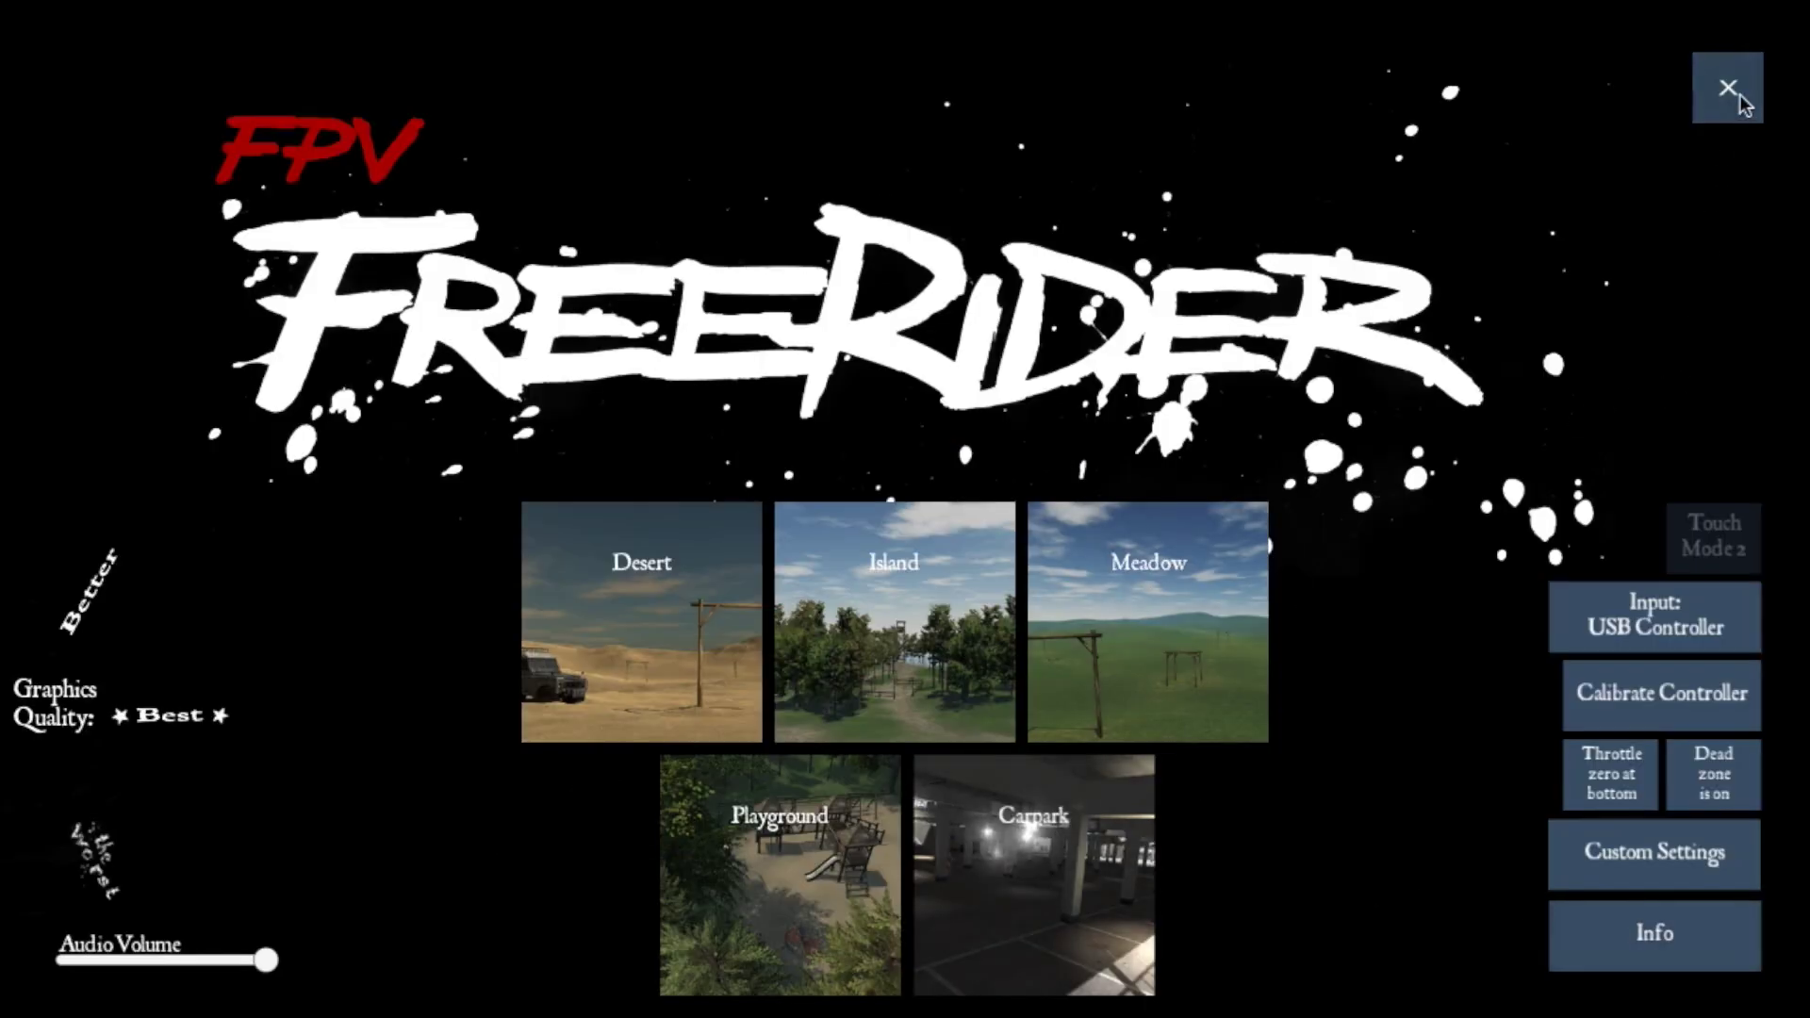